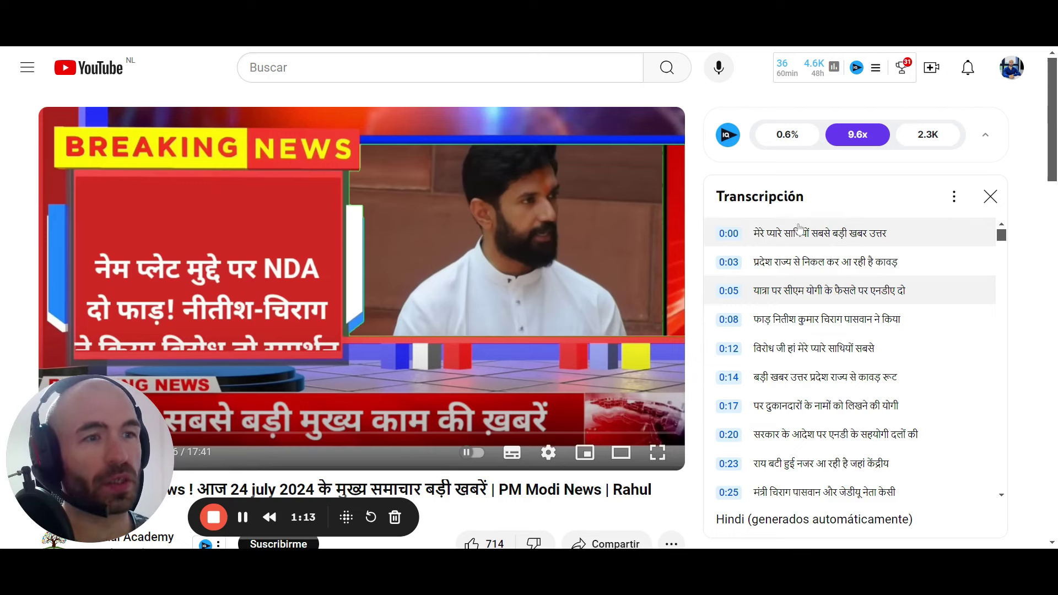
# Step: Select the video's entire Hindi transcript, from its last line back to the 0:00 line
pyautogui.moveTo(717, 234); pyautogui.dragTo(851, 335)
pyautogui.scroll(-20, 860, 309)
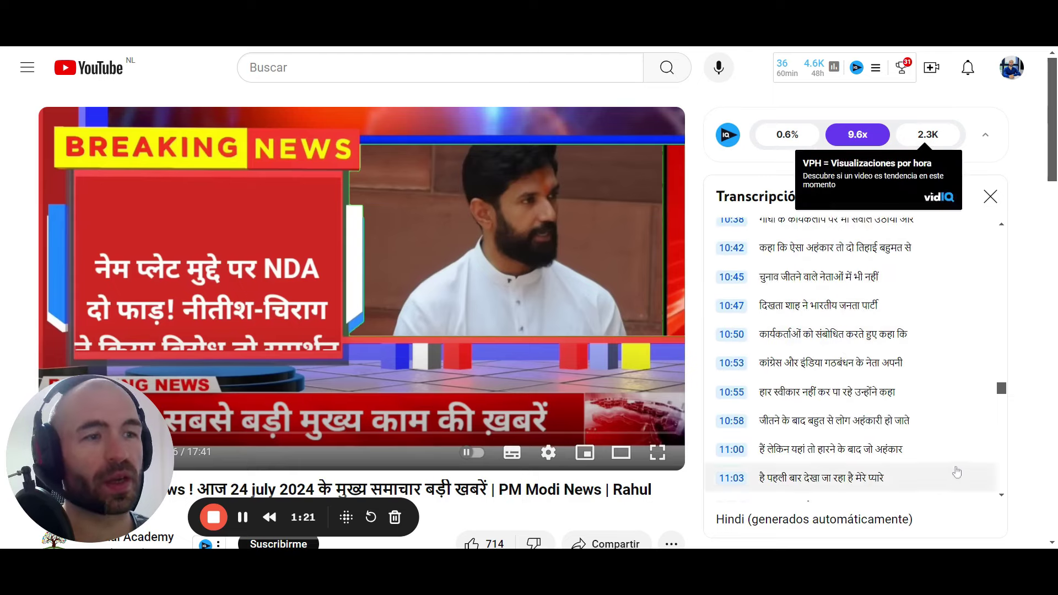
pyautogui.scroll(-20, 992, 485)
pyautogui.moveTo(1002, 499); pyautogui.dragTo(709, 211)
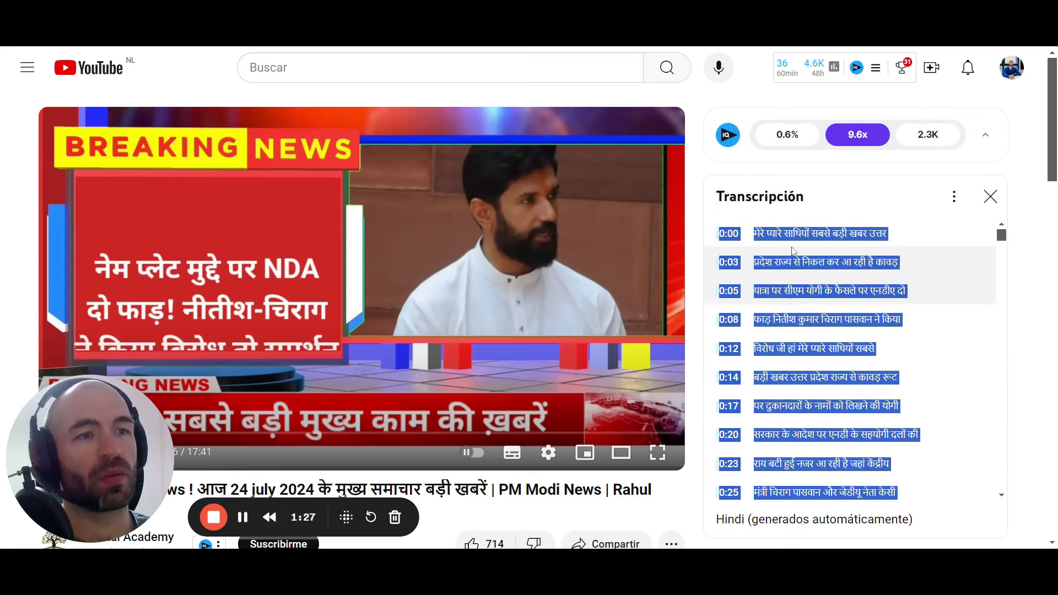
pyautogui.click(704, 151)
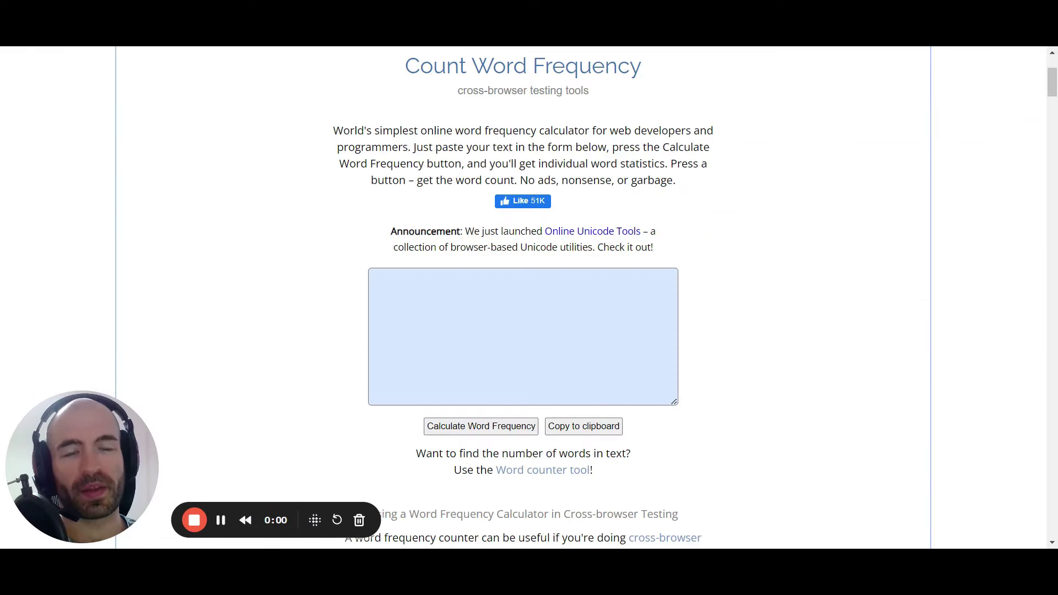
# Step: Paste the Hindi transcript into the Count Word Frequency tool and calculate its word frequencies
pyautogui.click(371, 277)
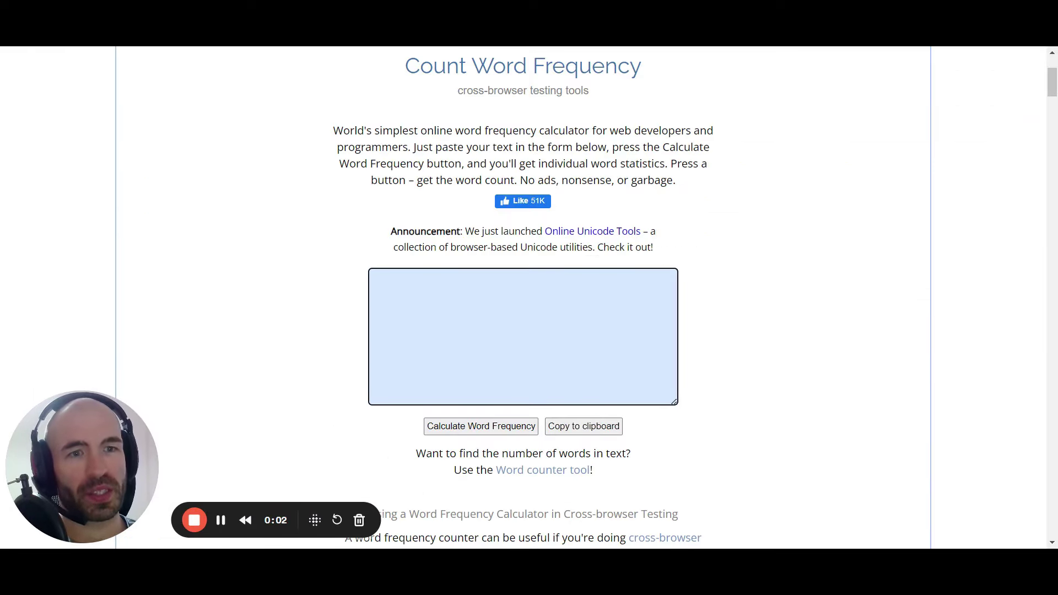
pyautogui.hotkey('ctrl', 'v')
pyautogui.moveTo(676, 379); pyautogui.dragTo(673, 282)
pyautogui.click(483, 434)
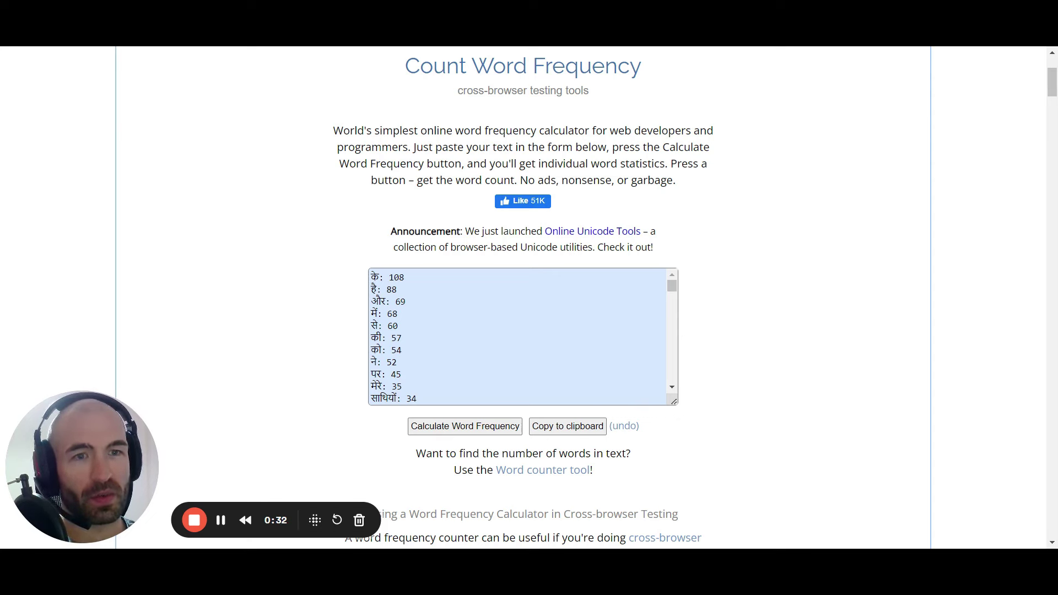
# Step: Look up the top words के and है with the pop-up translator and set its target language to English
pyautogui.doubleClick(374, 277)
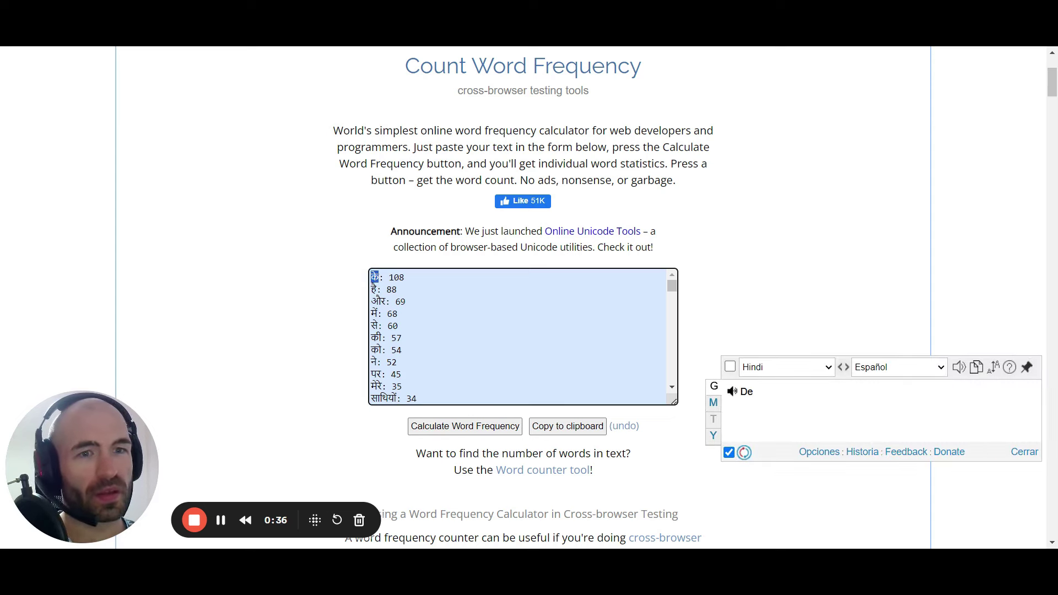
pyautogui.doubleClick(374, 289)
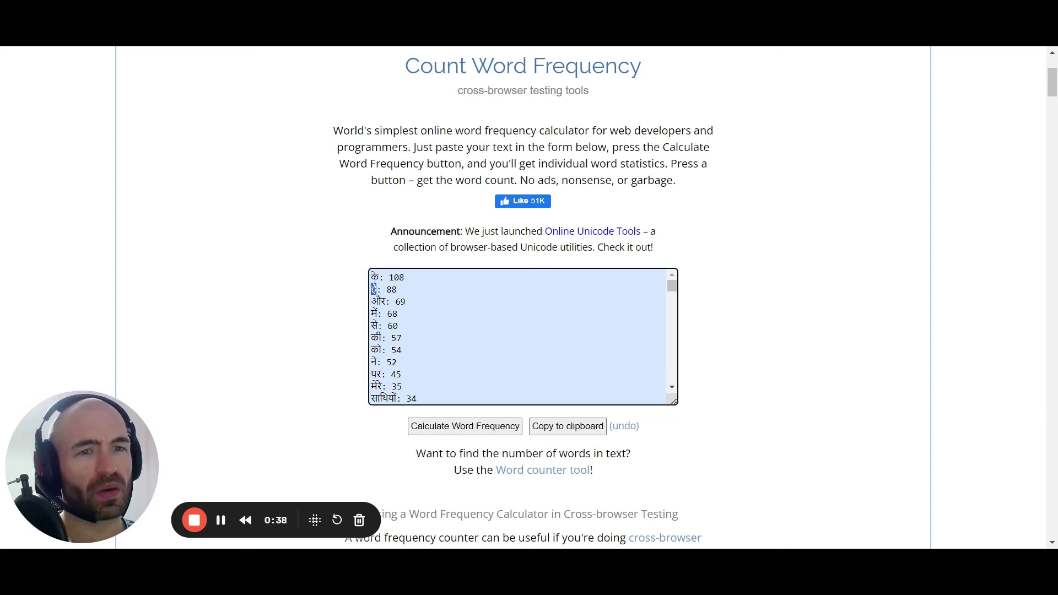
pyautogui.doubleClick(375, 278)
pyautogui.click(350, 325)
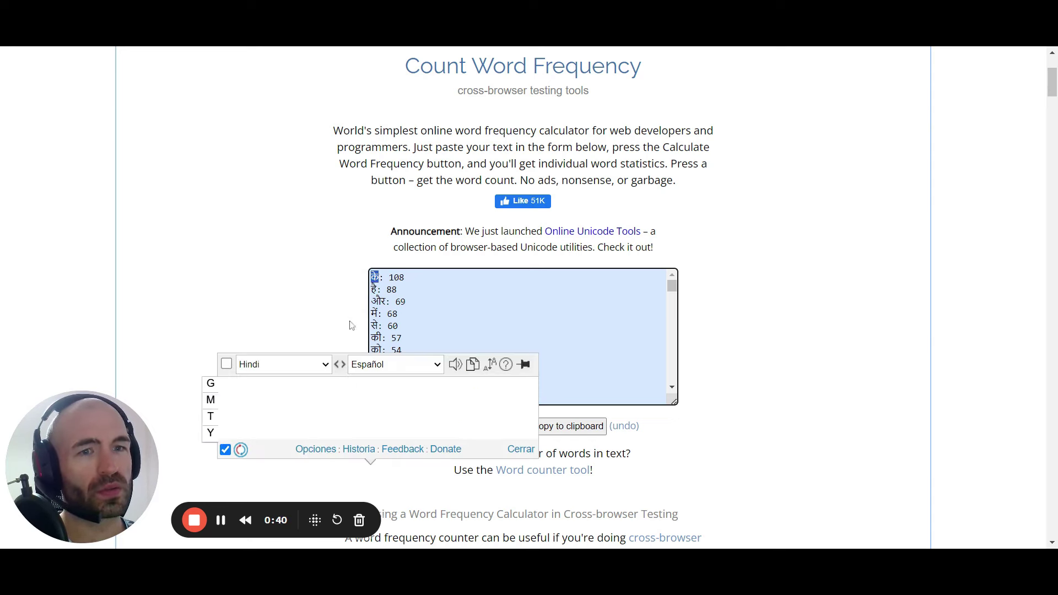
pyautogui.click(402, 362)
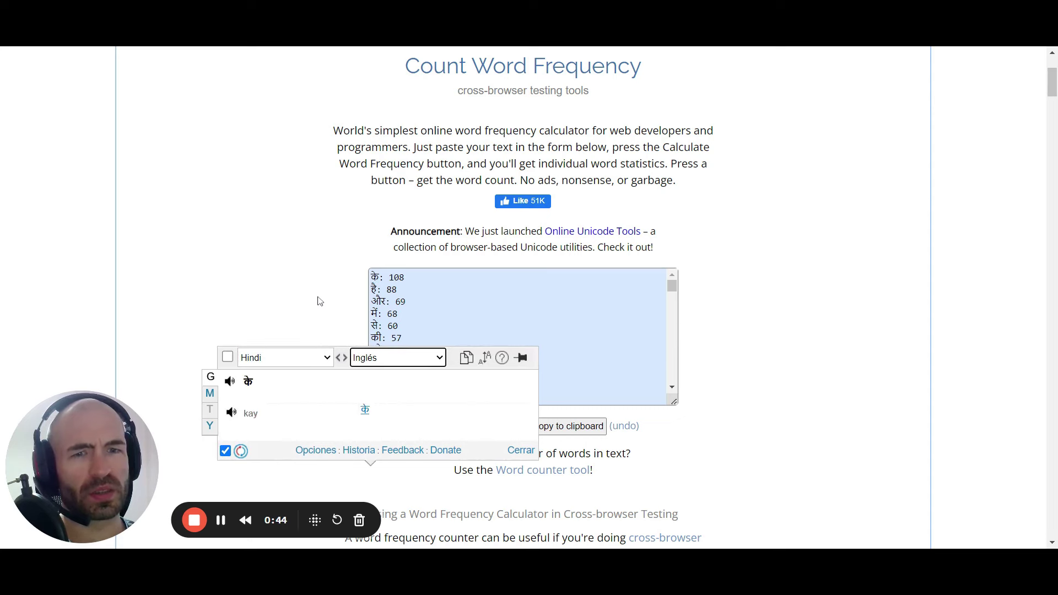
# Step: Translate the first two entries of the frequency list into English with the pop-up translator
pyautogui.scroll(-1, 318, 301)
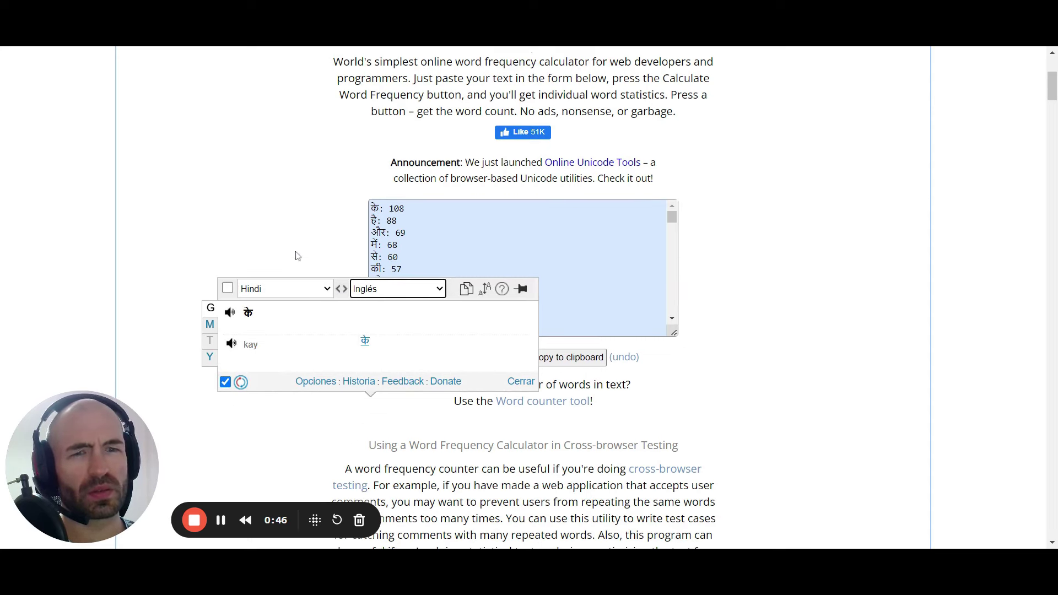
pyautogui.moveTo(367, 232); pyautogui.dragTo(345, 209)
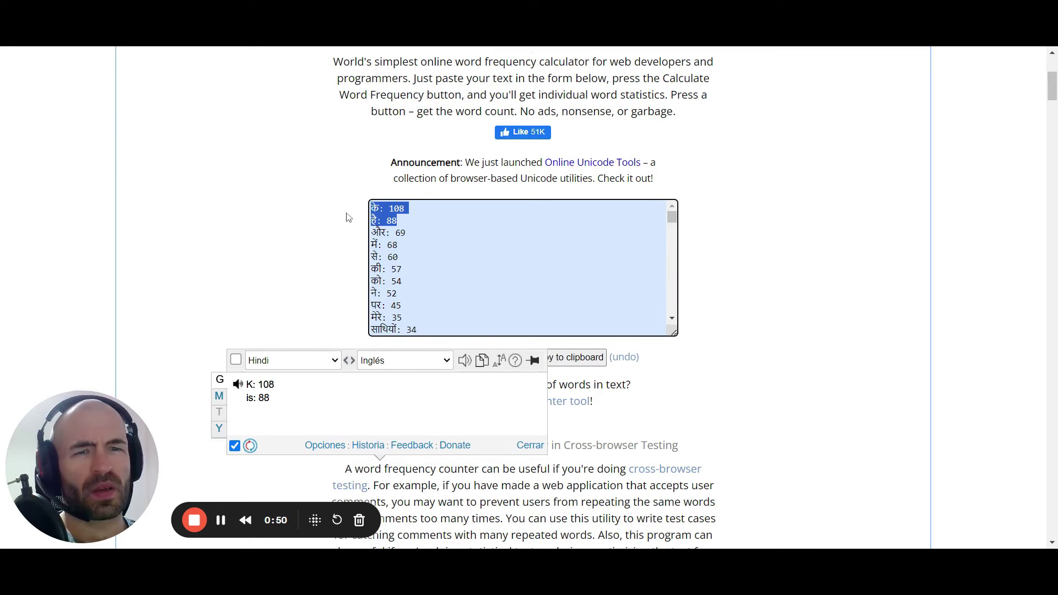
pyautogui.click(308, 238)
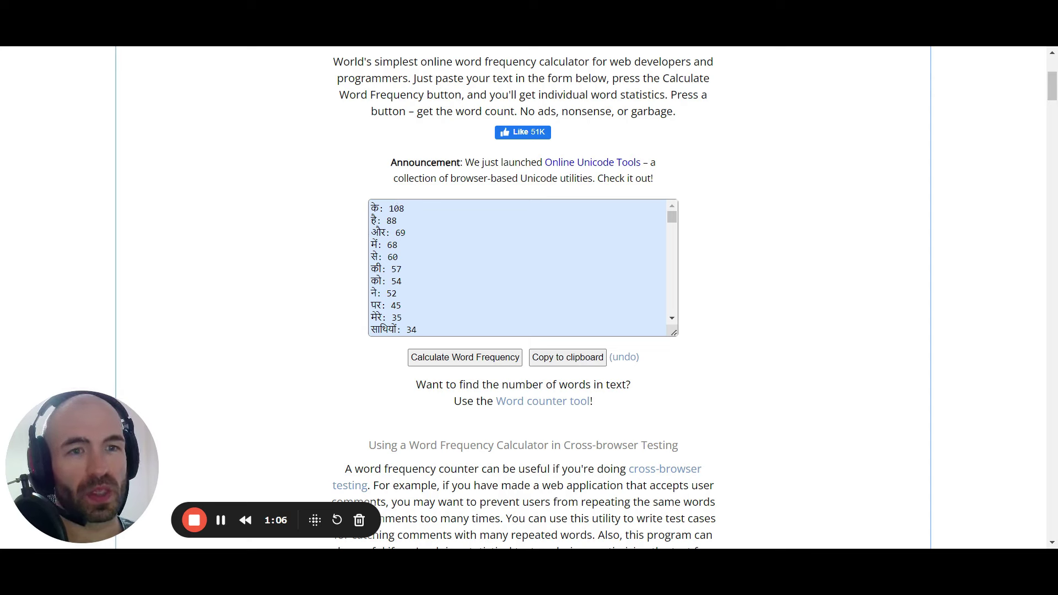
# Step: Examine the most frequent words in the upper part of the word list
pyautogui.scroll(-1, 518, 268)
pyautogui.scroll(1, 518, 268)
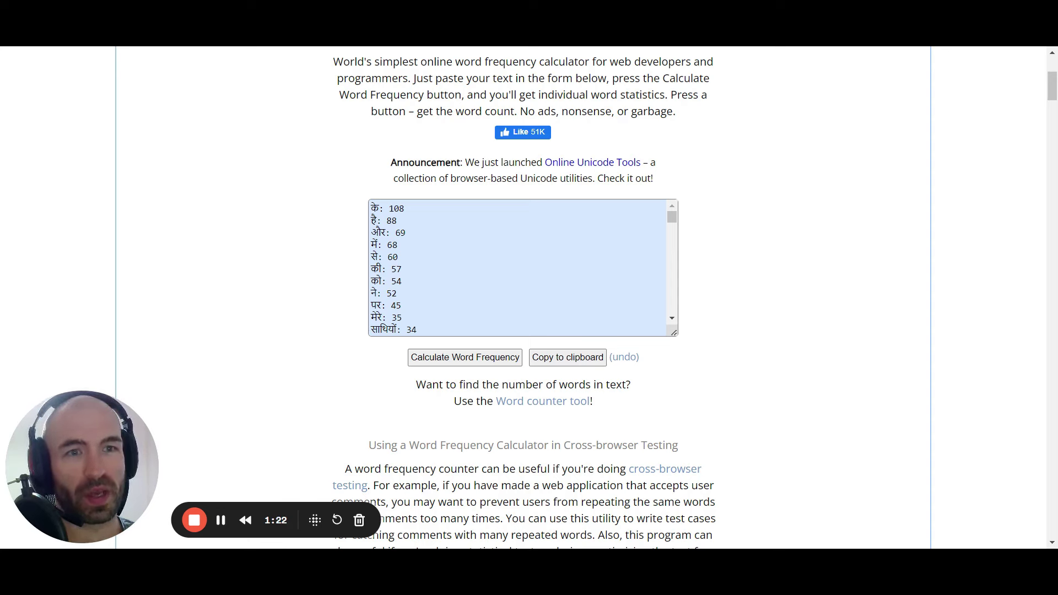
pyautogui.scroll(-7, 518, 267)
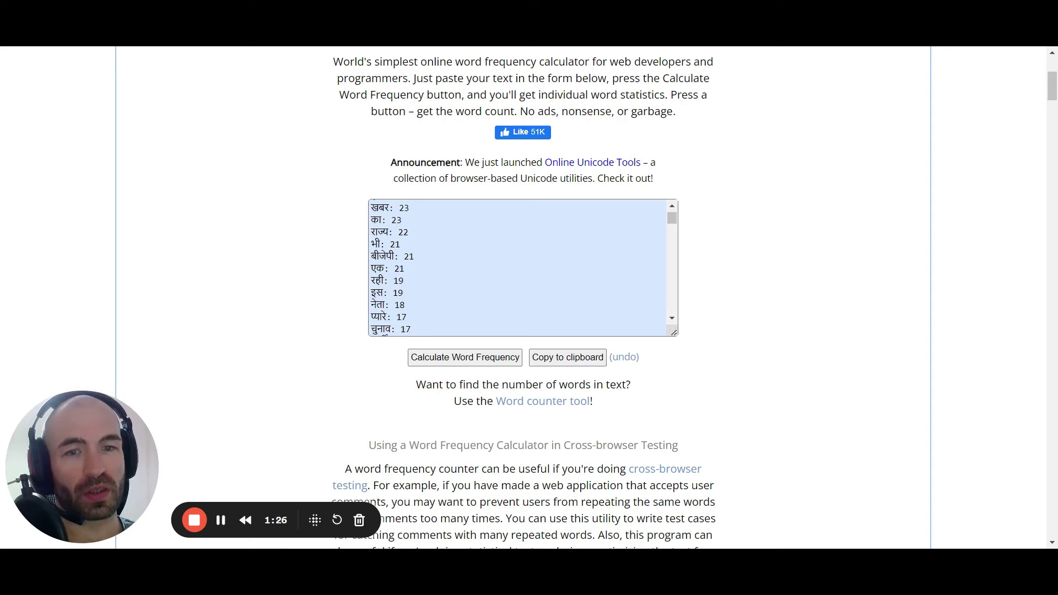
pyautogui.scroll(-1, 518, 268)
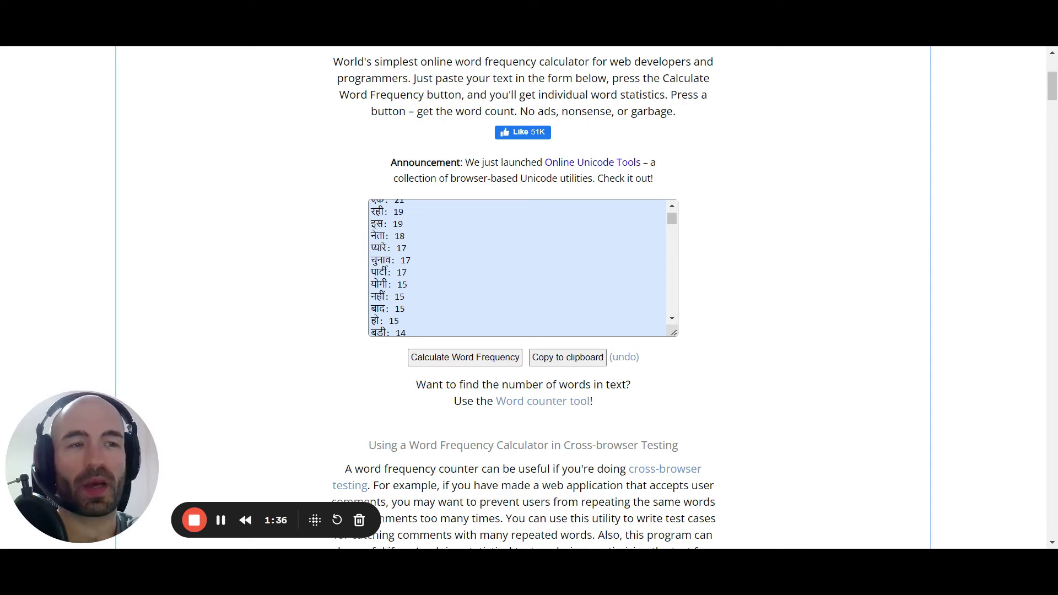
pyautogui.scroll(5, 522, 268)
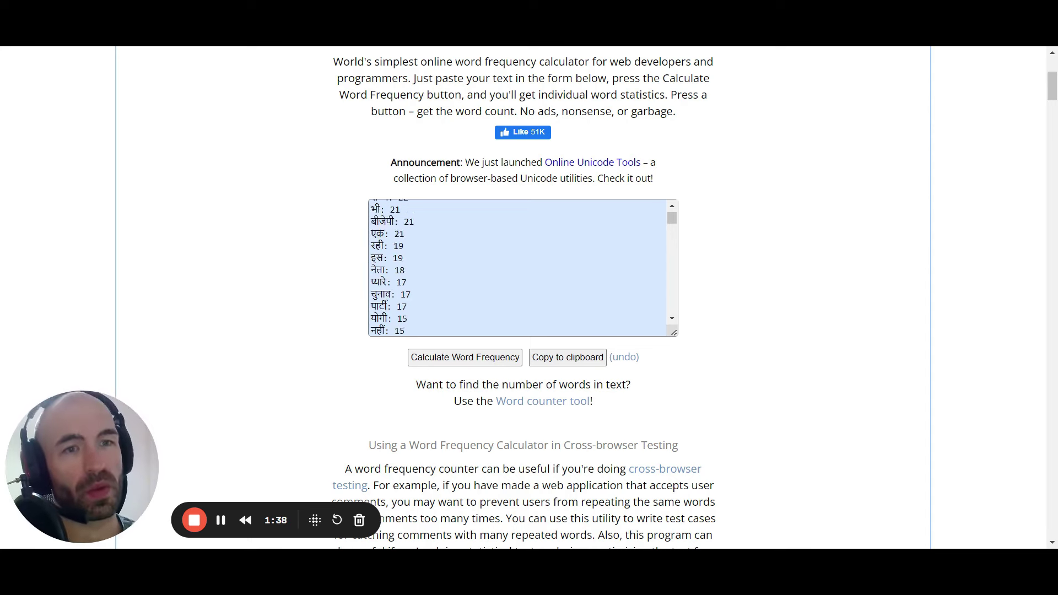
pyautogui.scroll(5, 278, 344)
pyautogui.scroll(-4, 278, 344)
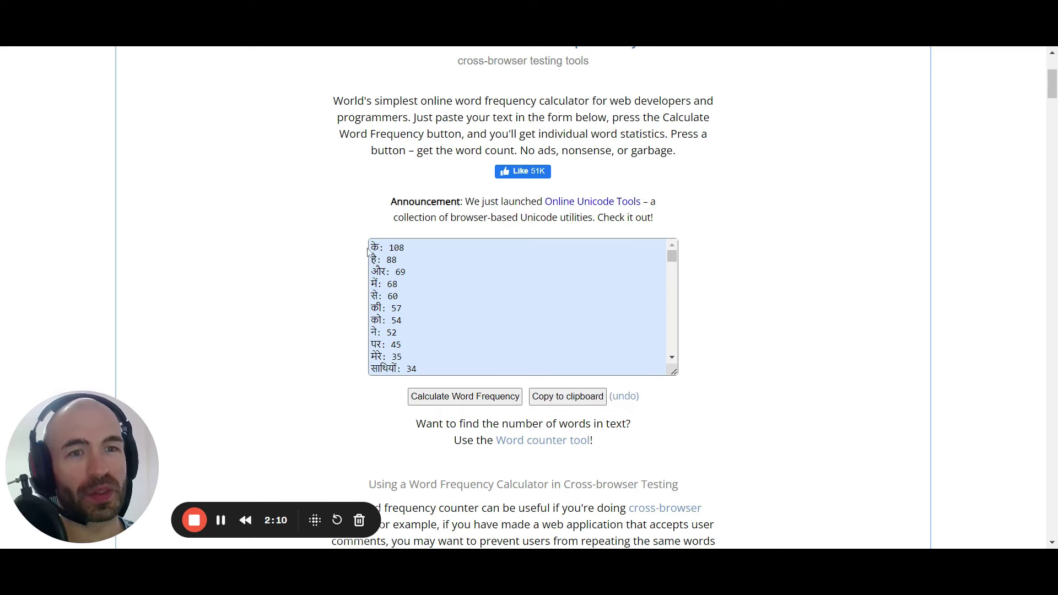
# Step: Examine the low-frequency entries far down the word list and return to its beginning
pyautogui.moveTo(674, 262); pyautogui.dragTo(677, 280)
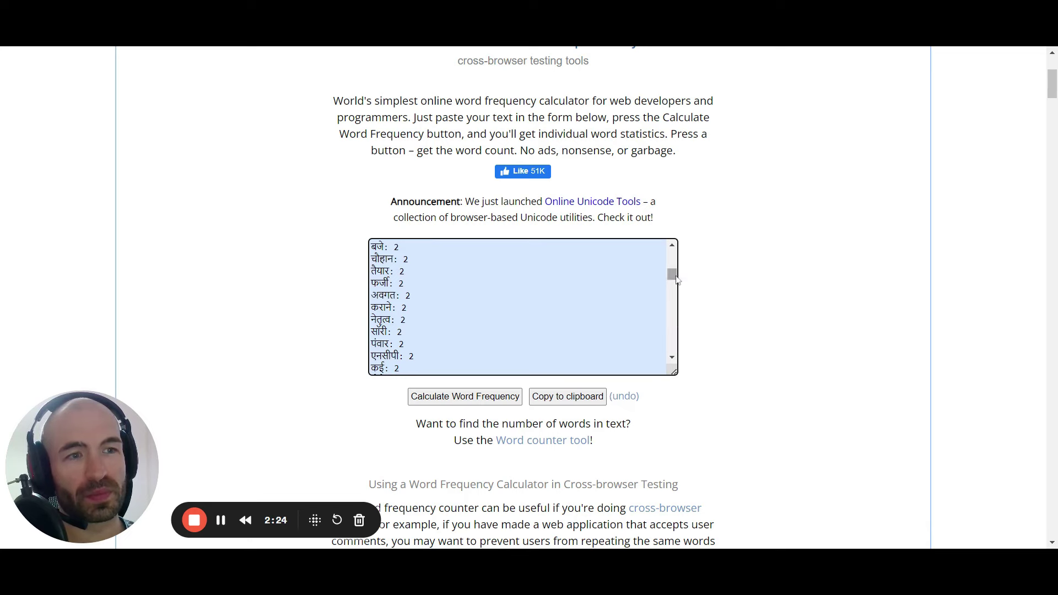
pyautogui.scroll(-5, 518, 307)
pyautogui.scroll(-10, 518, 307)
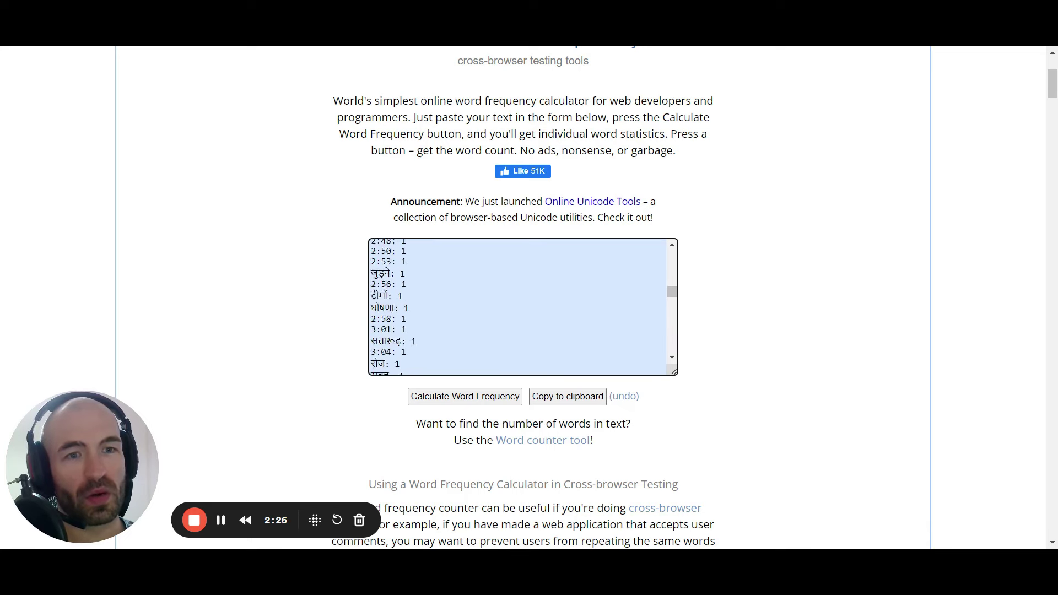
pyautogui.scroll(-10, 518, 307)
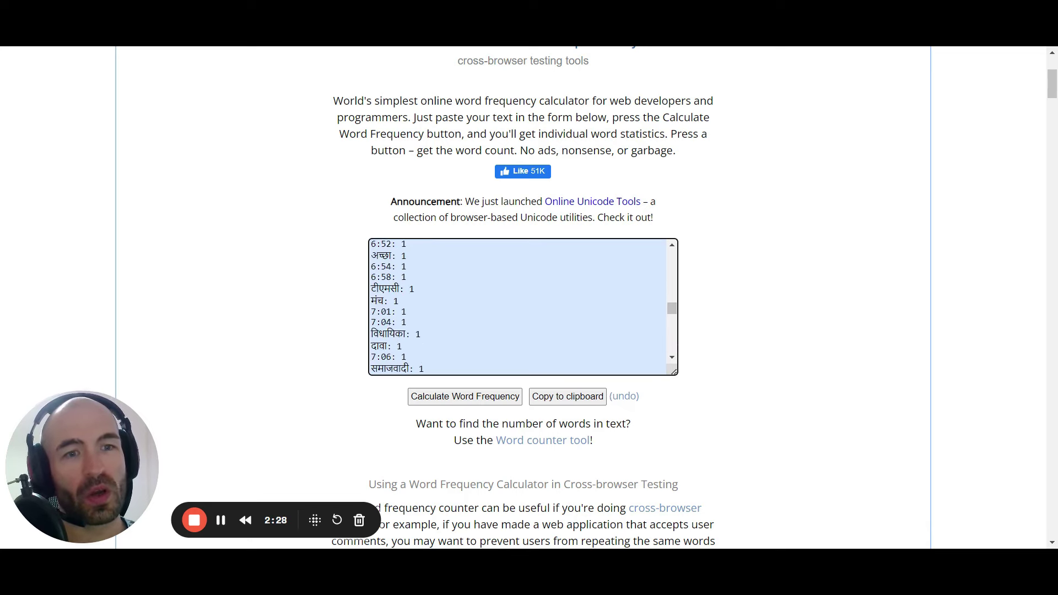
pyautogui.scroll(-5, 517, 307)
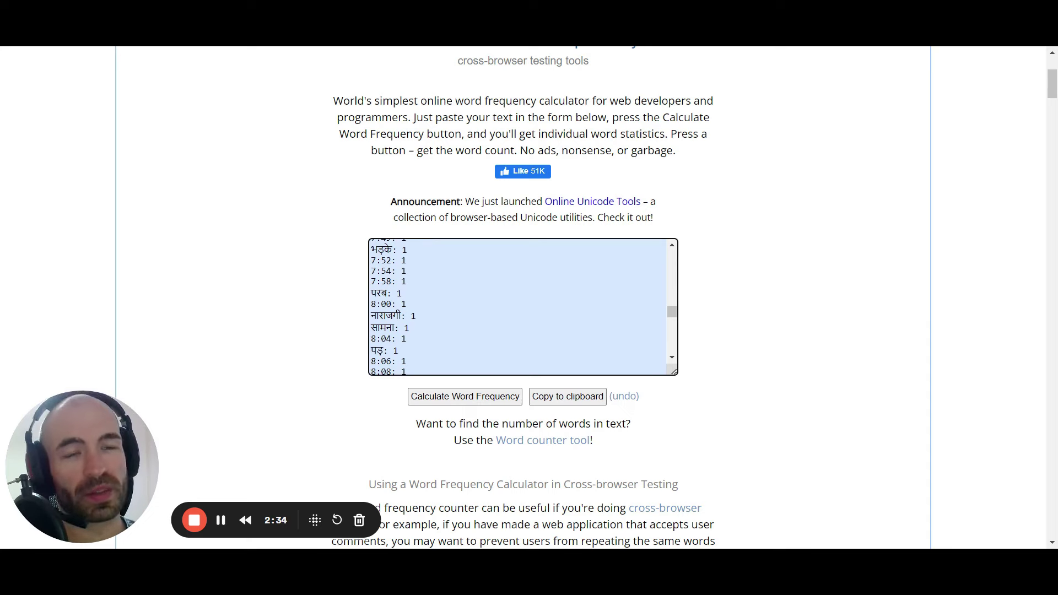
pyautogui.scroll(-10, 518, 307)
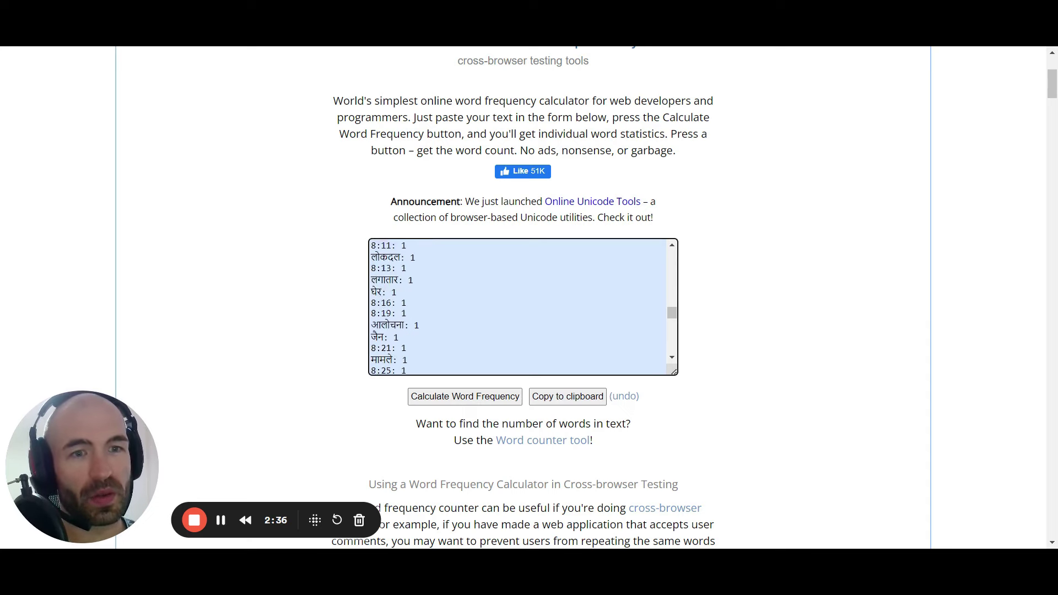
pyautogui.scroll(-15, 517, 307)
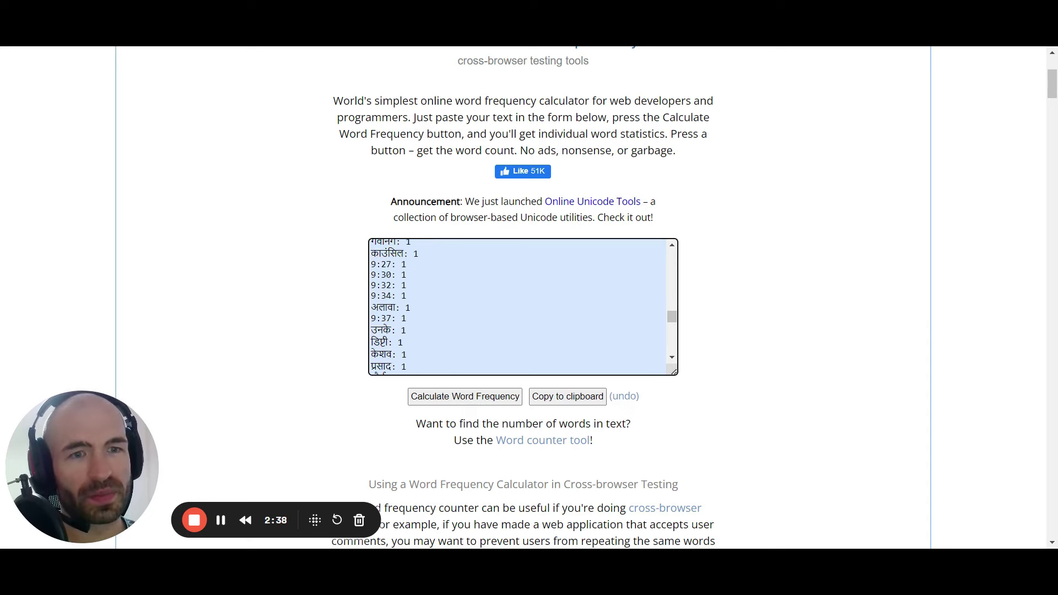
pyautogui.scroll(-5, 518, 307)
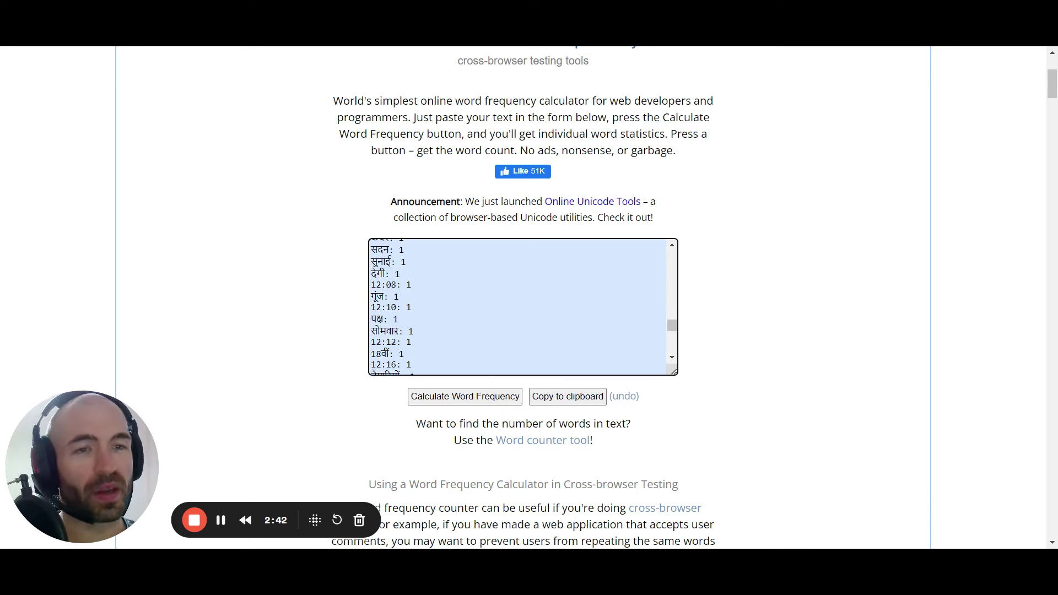
pyautogui.scroll(-5, 518, 307)
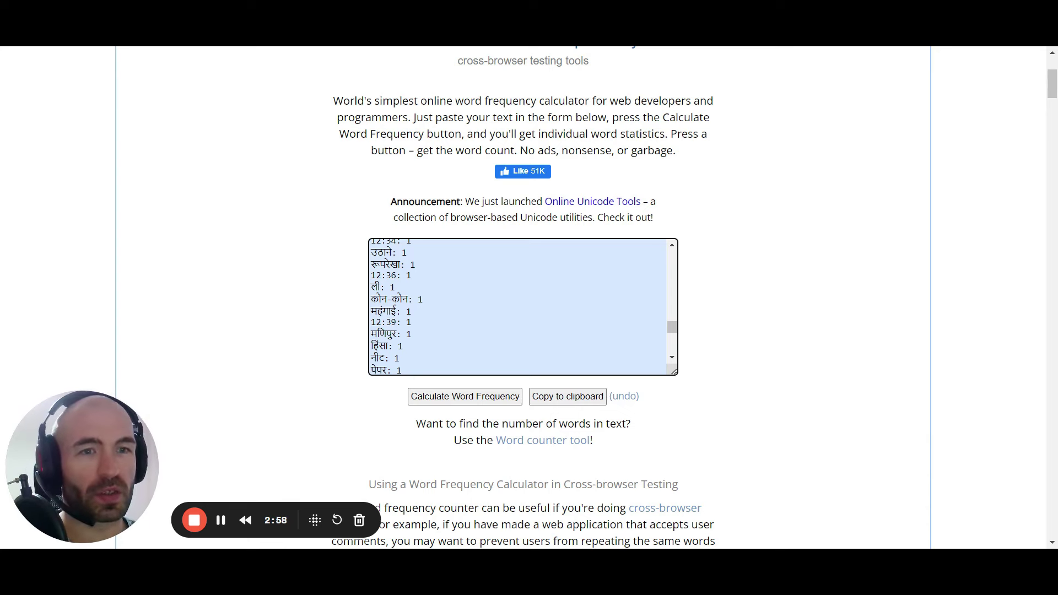
pyautogui.scroll(-10, 518, 307)
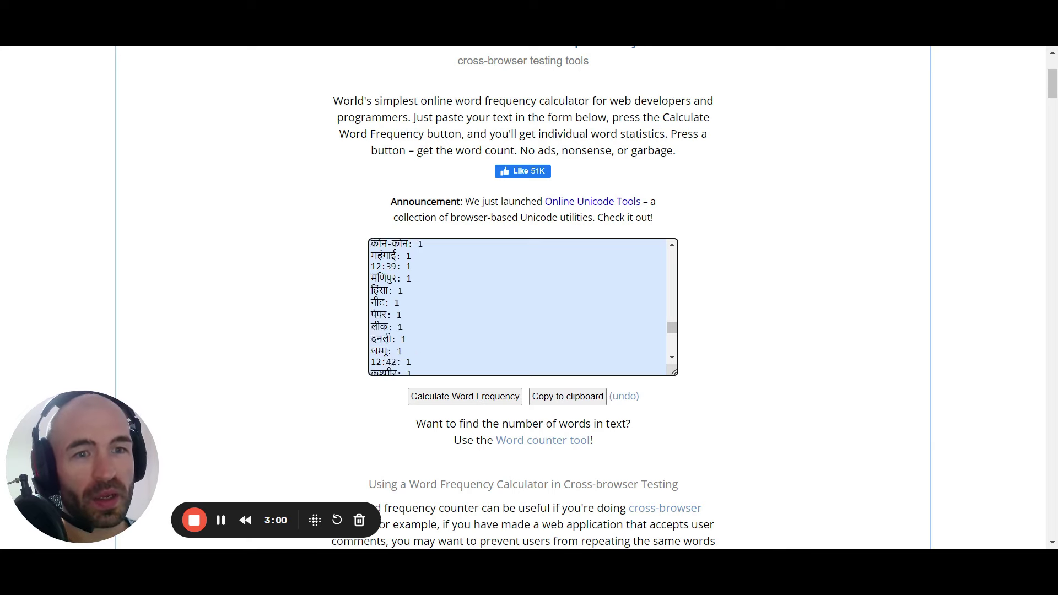
pyautogui.scroll(15, 518, 307)
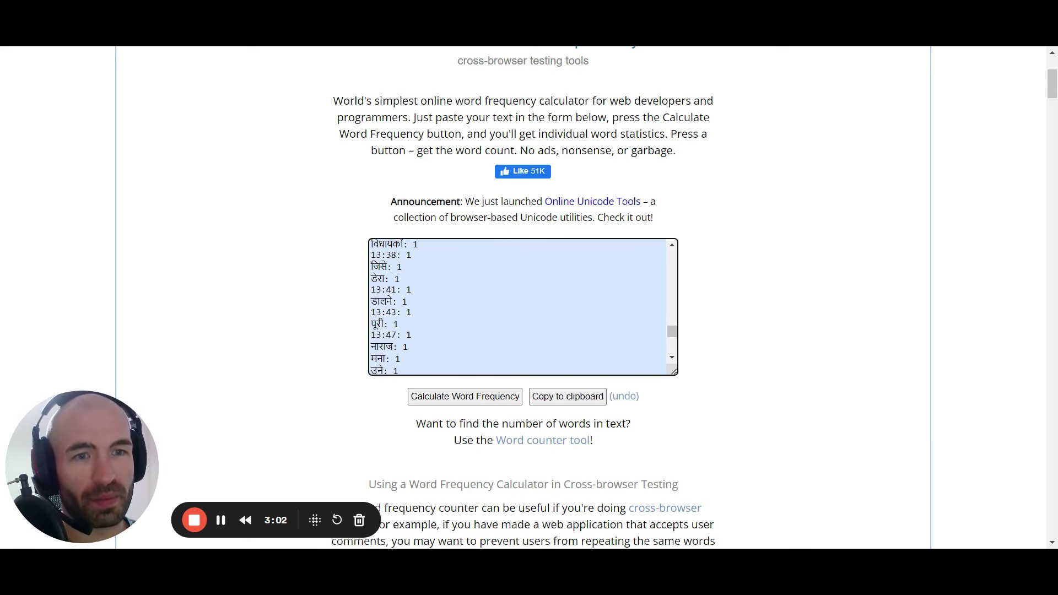
pyautogui.scroll(20, 518, 307)
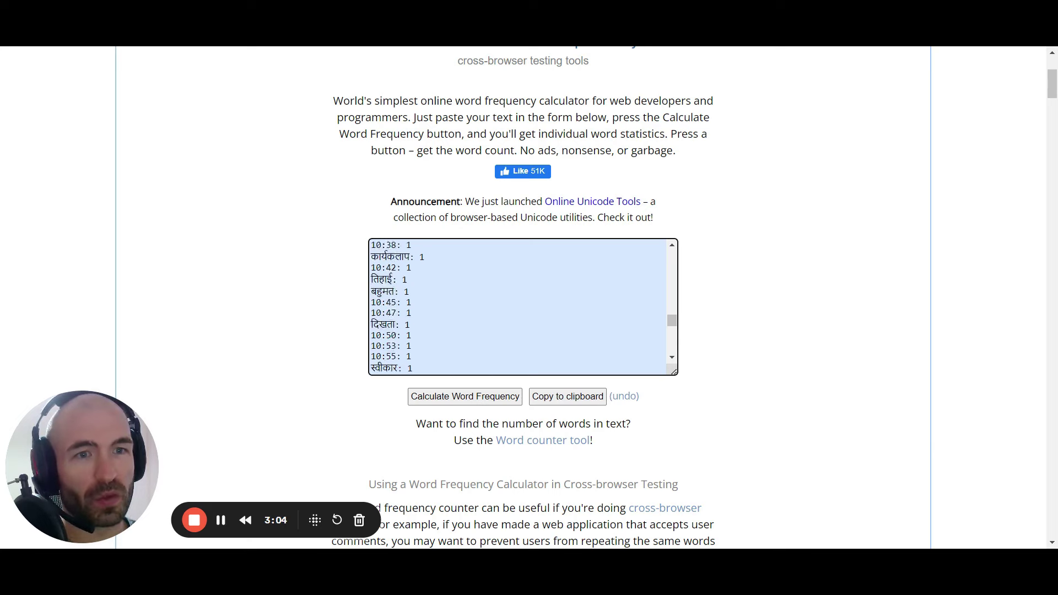
pyautogui.scroll(20, 518, 307)
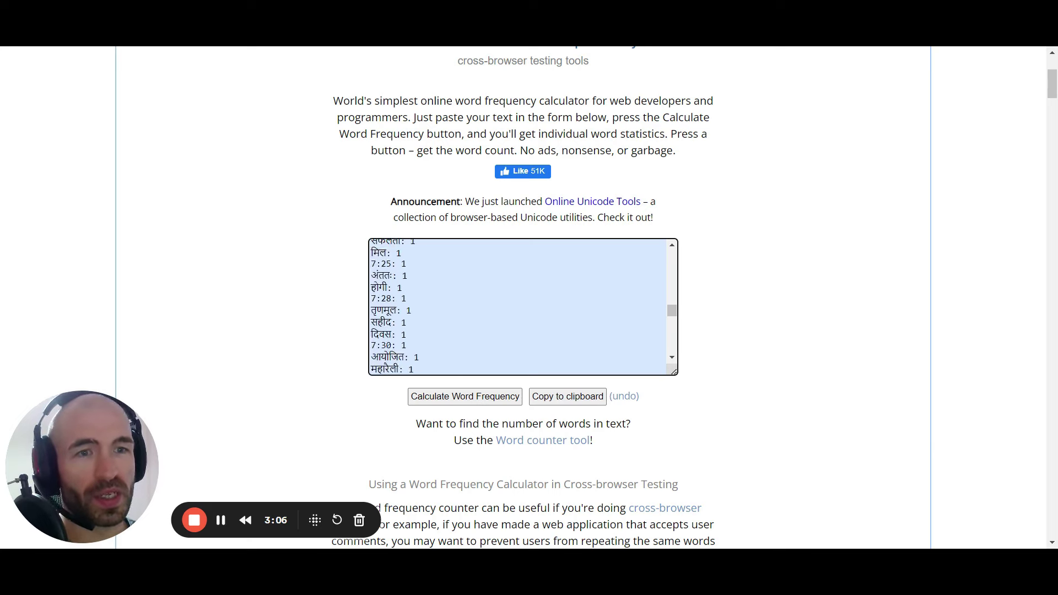
pyautogui.scroll(20, 518, 307)
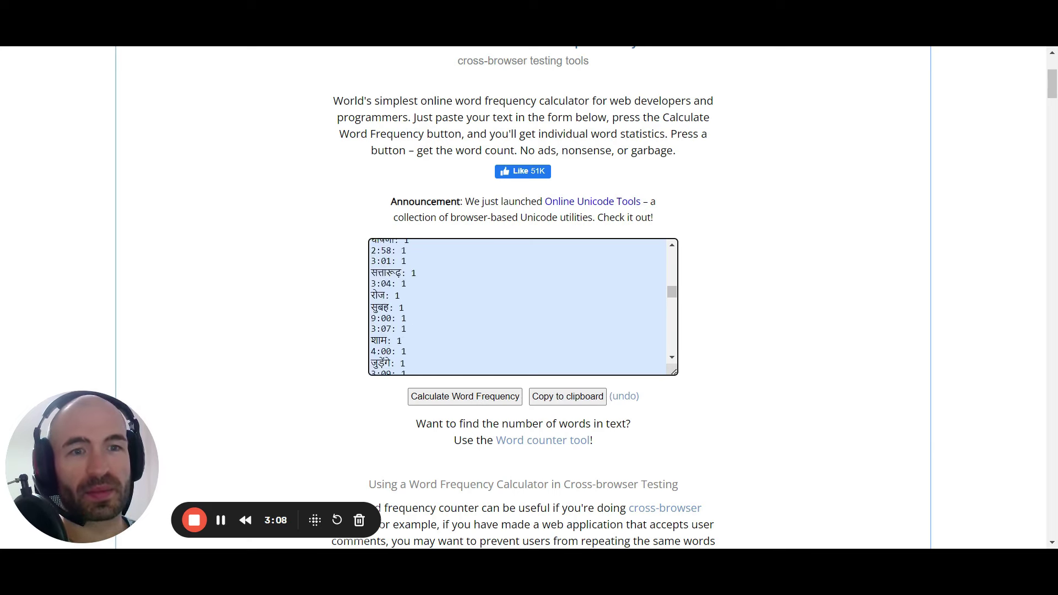
pyautogui.scroll(20, 518, 307)
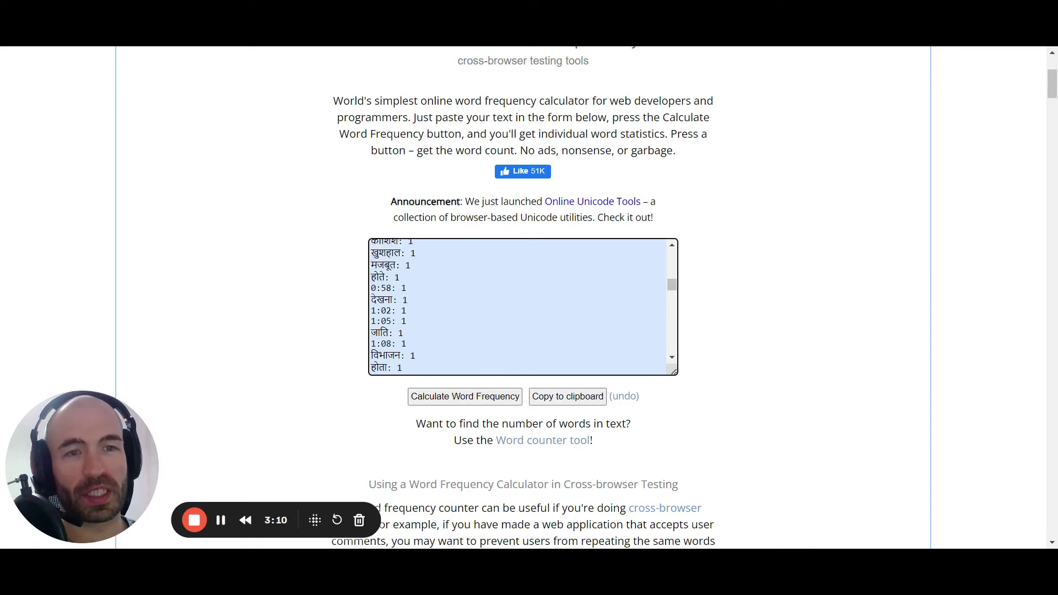
pyautogui.scroll(10, 518, 307)
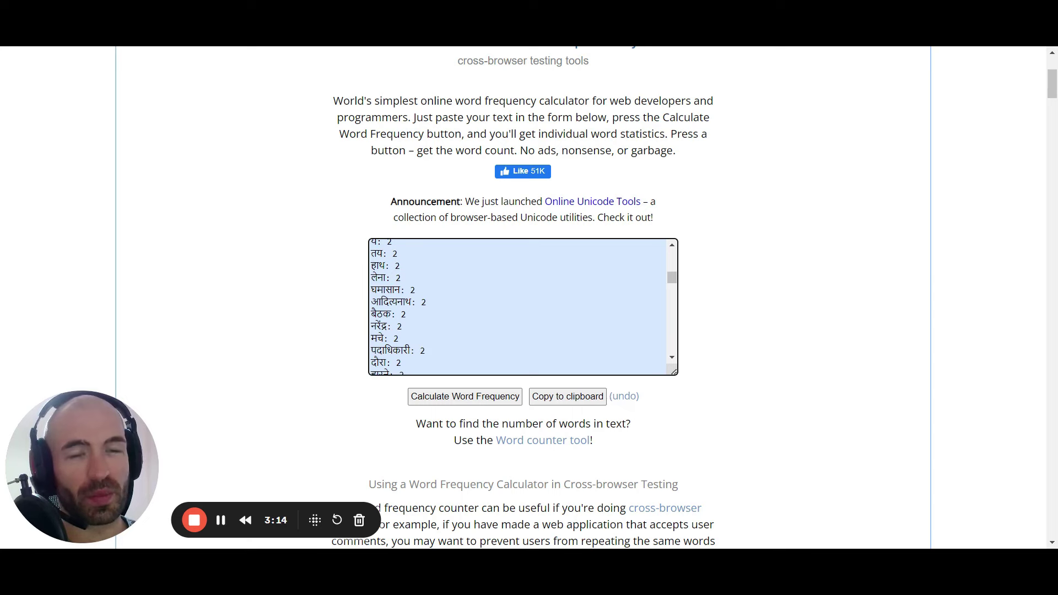
pyautogui.scroll(15, 518, 307)
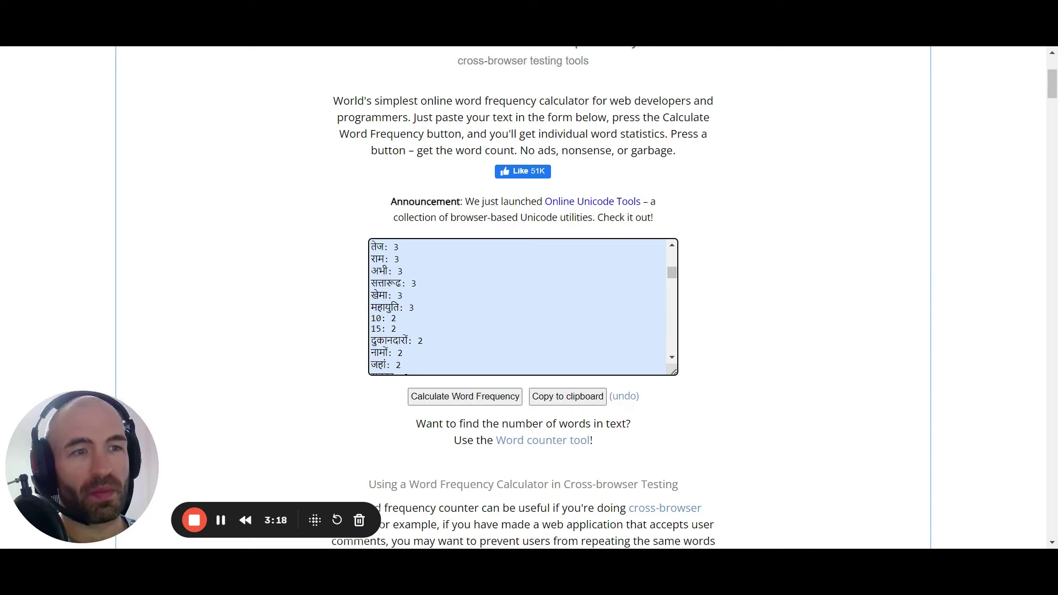
pyautogui.scroll(15, 518, 307)
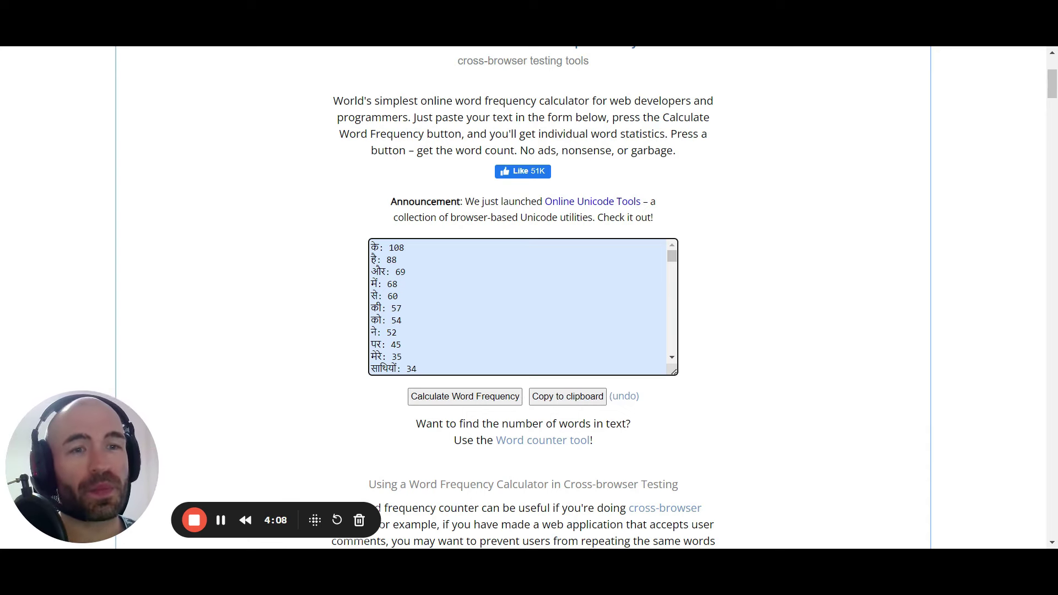
pyautogui.moveTo(672, 256)
pyautogui.mouseDown()
pyautogui.moveTo(675, 354)
pyautogui.moveTo(668, 244)
pyautogui.mouseUp()
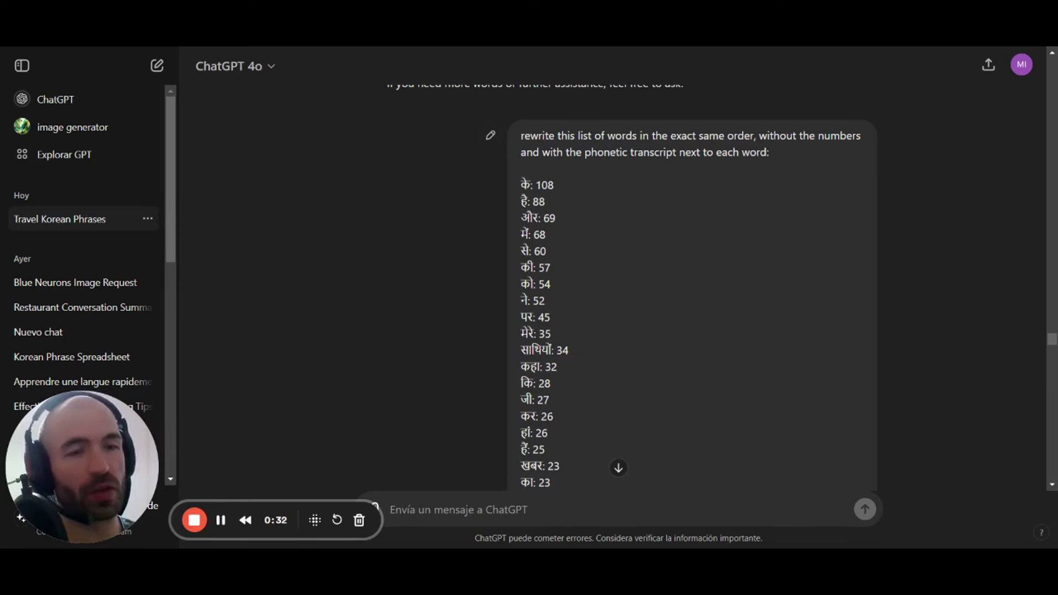
# Step: Examine the full Hindi word list with frequency counts in the phonetic transcription request, down to its last entry
pyautogui.scroll(-15, 692, 287)
pyautogui.scroll(-15, 692, 286)
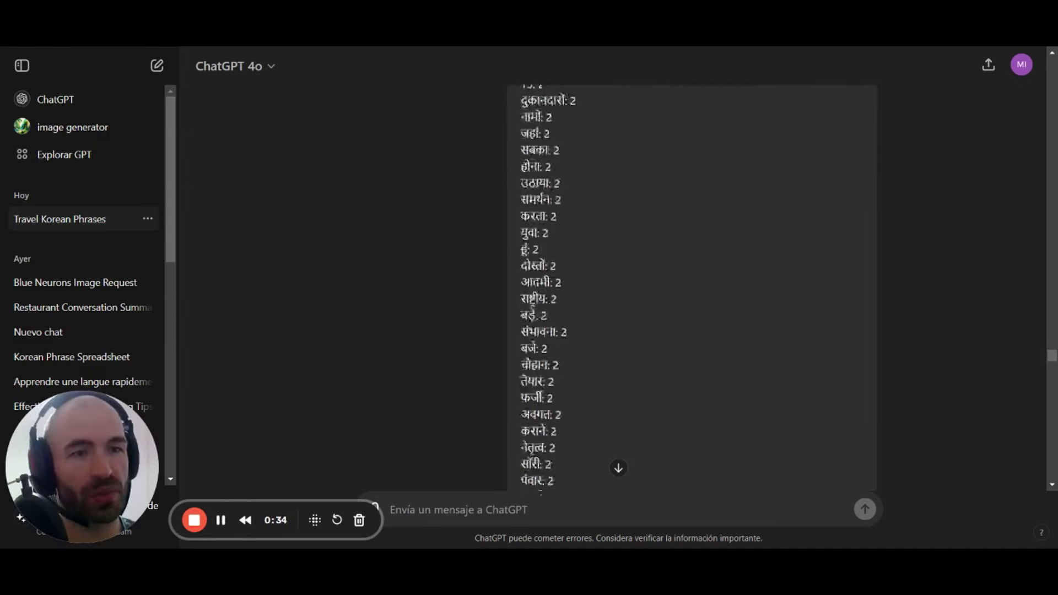
pyautogui.scroll(2, 540, 307)
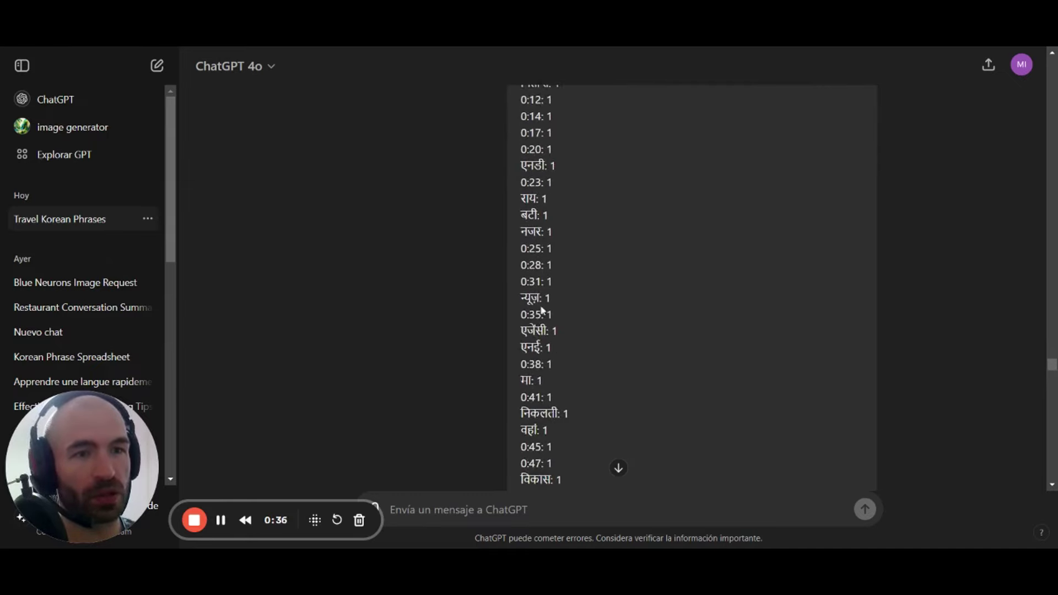
pyautogui.scroll(-20, 479, 248)
pyautogui.scroll(-20, 506, 258)
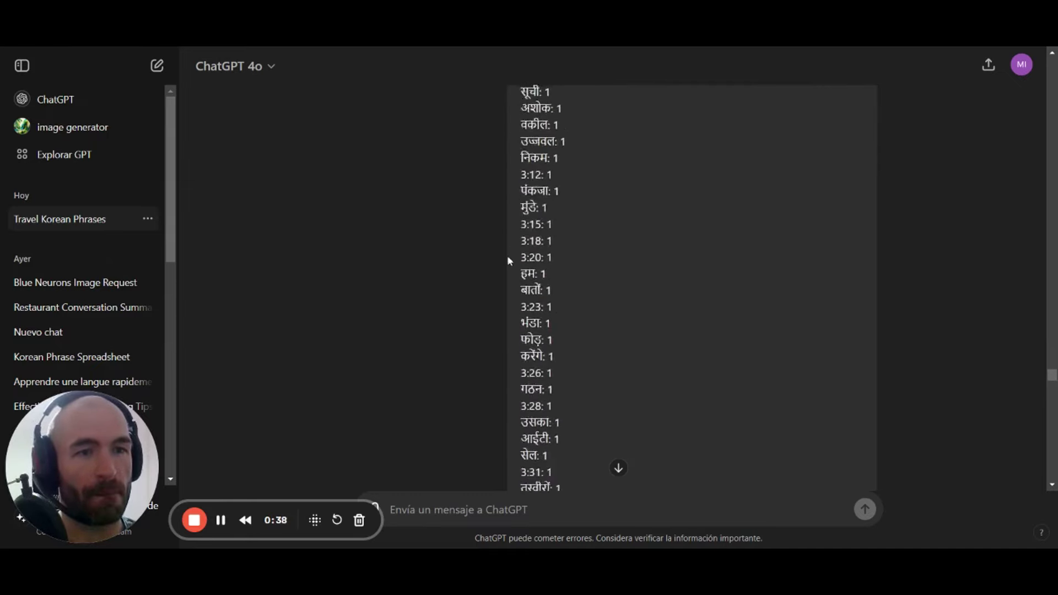
pyautogui.scroll(-20, 498, 275)
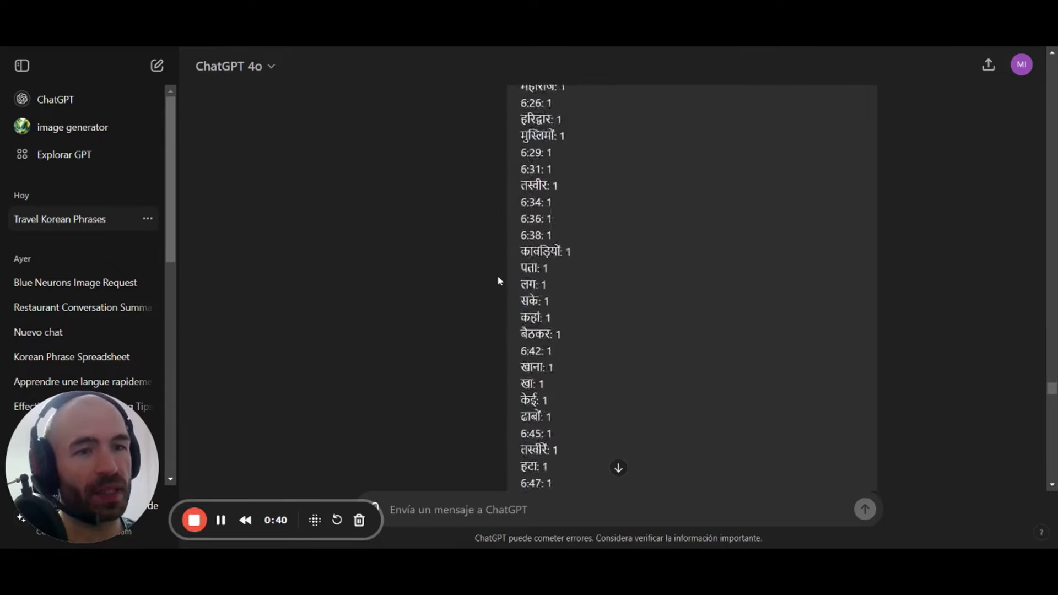
pyautogui.scroll(-20, 496, 276)
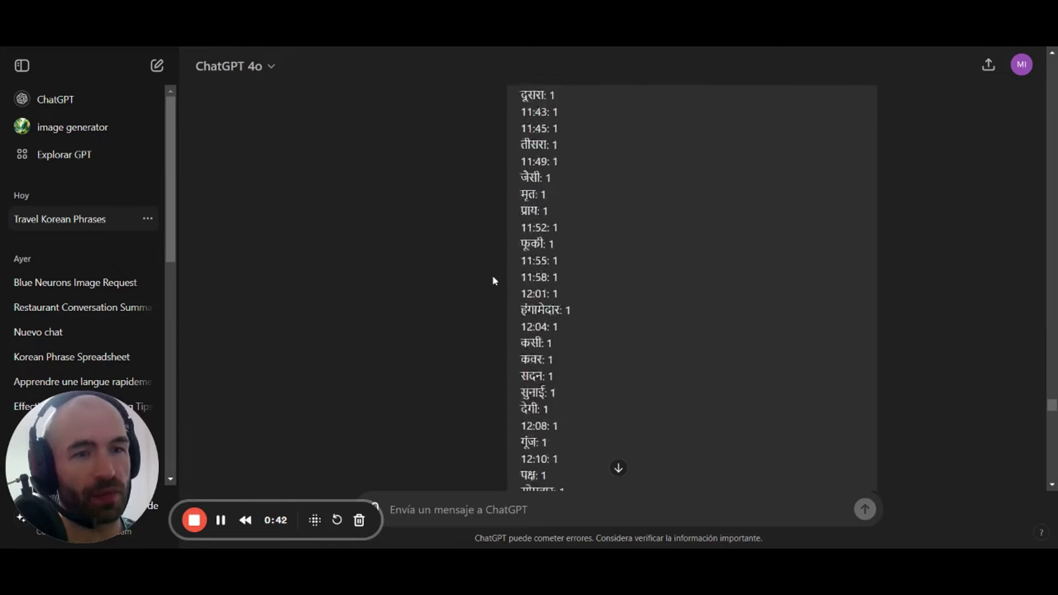
pyautogui.scroll(-20, 487, 282)
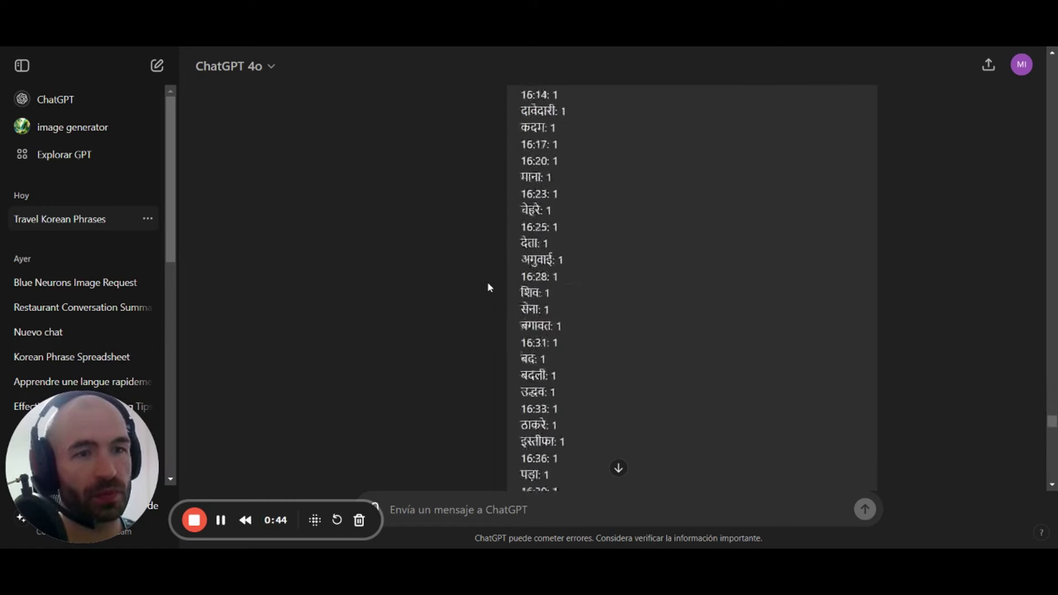
pyautogui.scroll(-5, 603, 264)
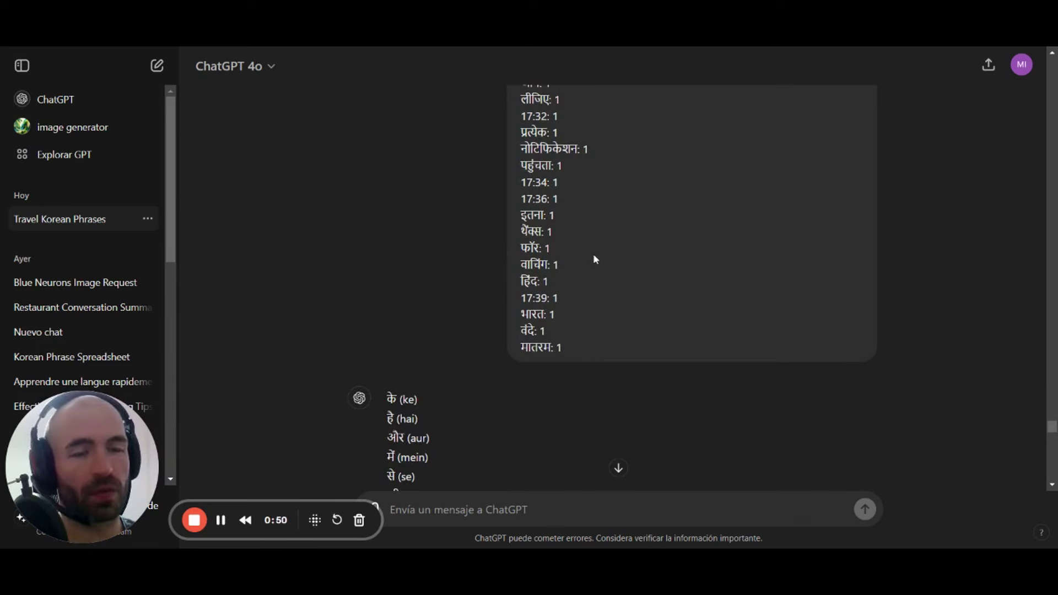
# Step: Look up the English meaning of है in the phonetic word list with the pop-up translator and close the translation
pyautogui.scroll(-3, 500, 247)
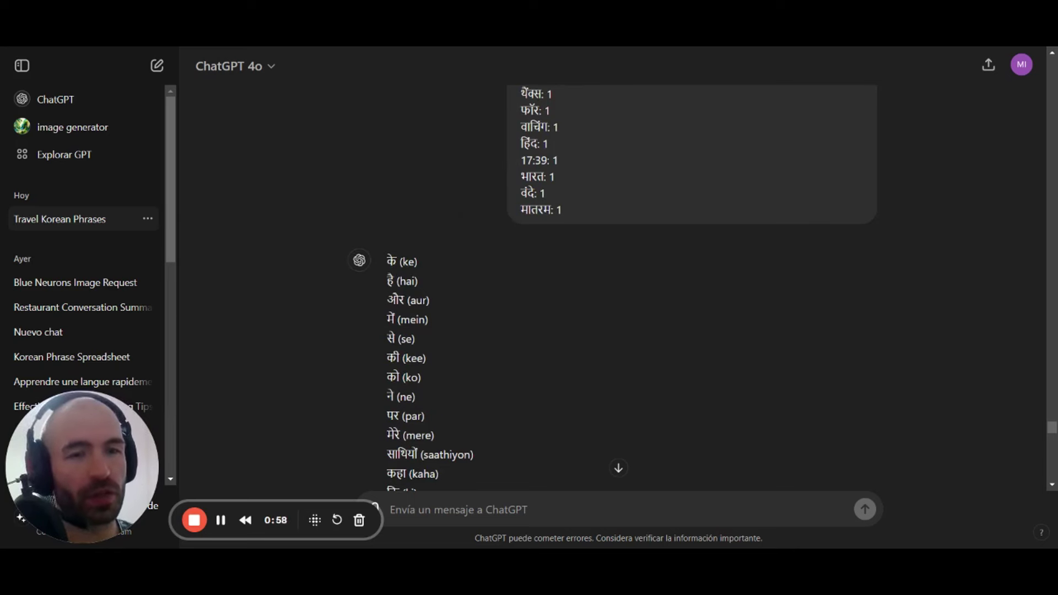
pyautogui.scroll(-2, 392, 237)
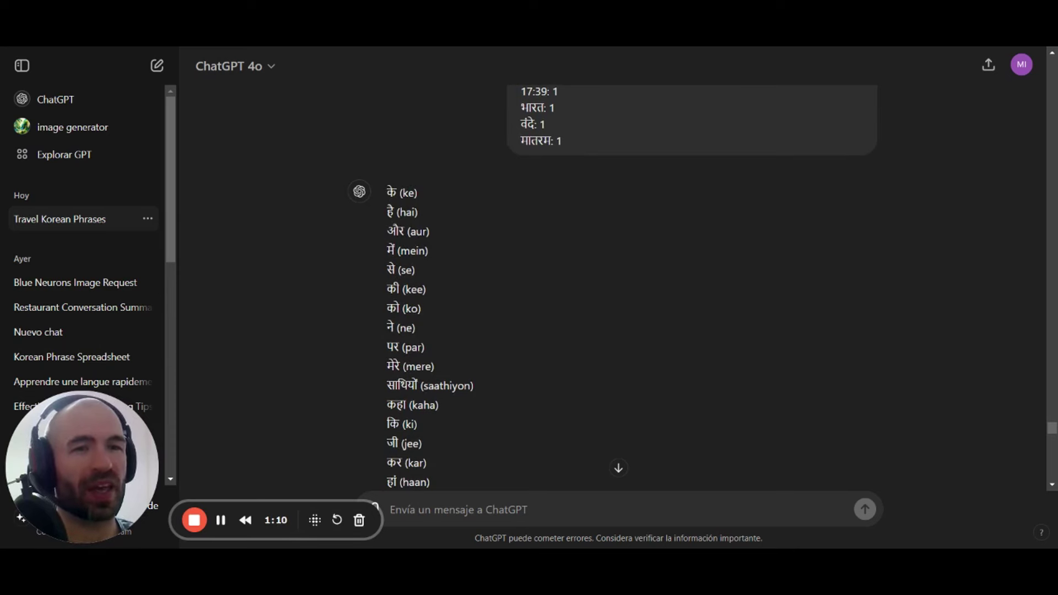
pyautogui.moveTo(394, 212); pyautogui.dragTo(387, 212)
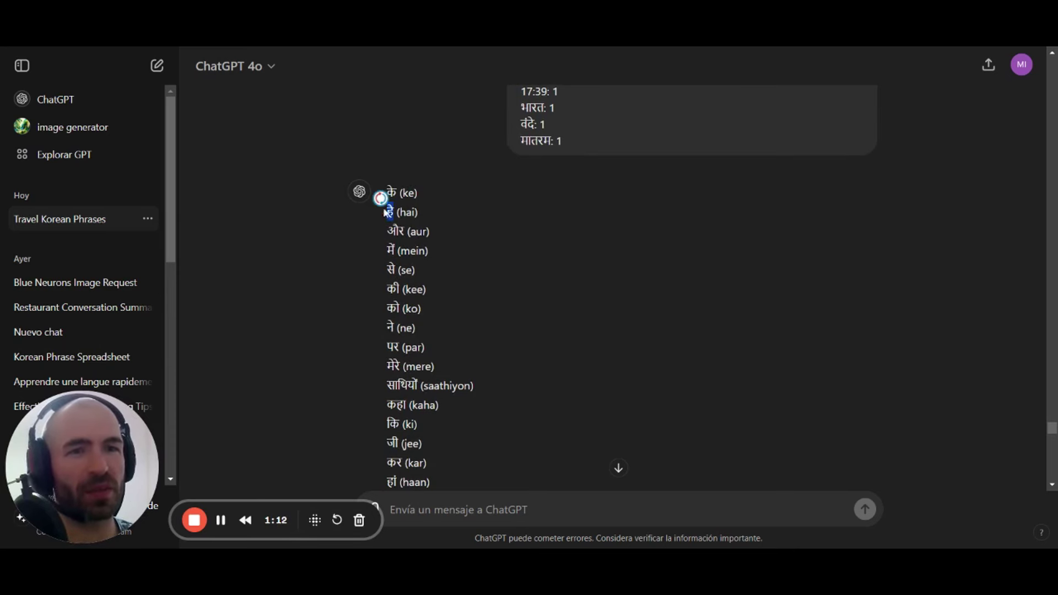
pyautogui.click(380, 197)
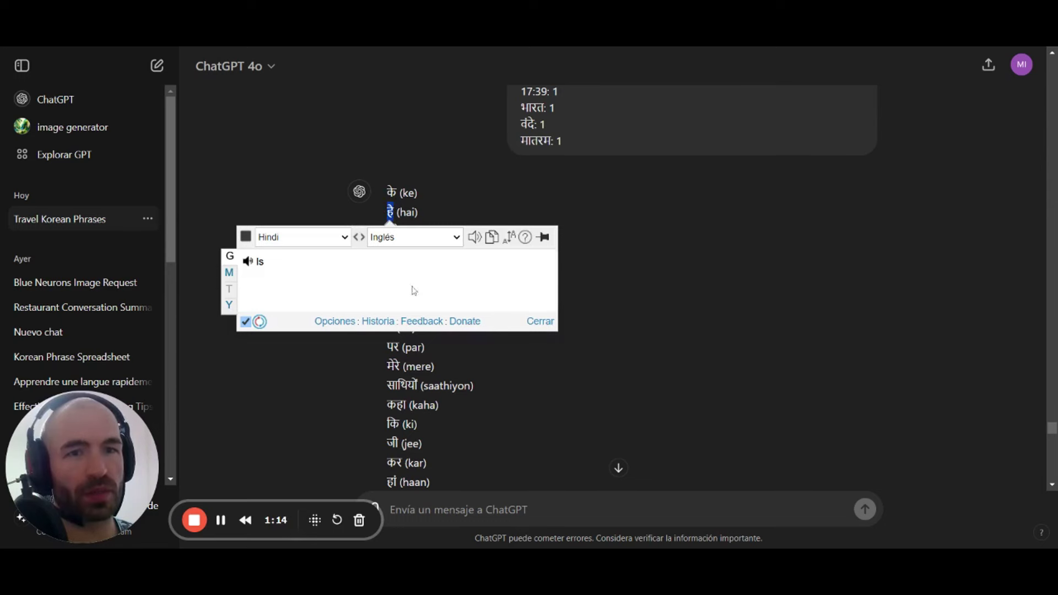
pyautogui.click(397, 380)
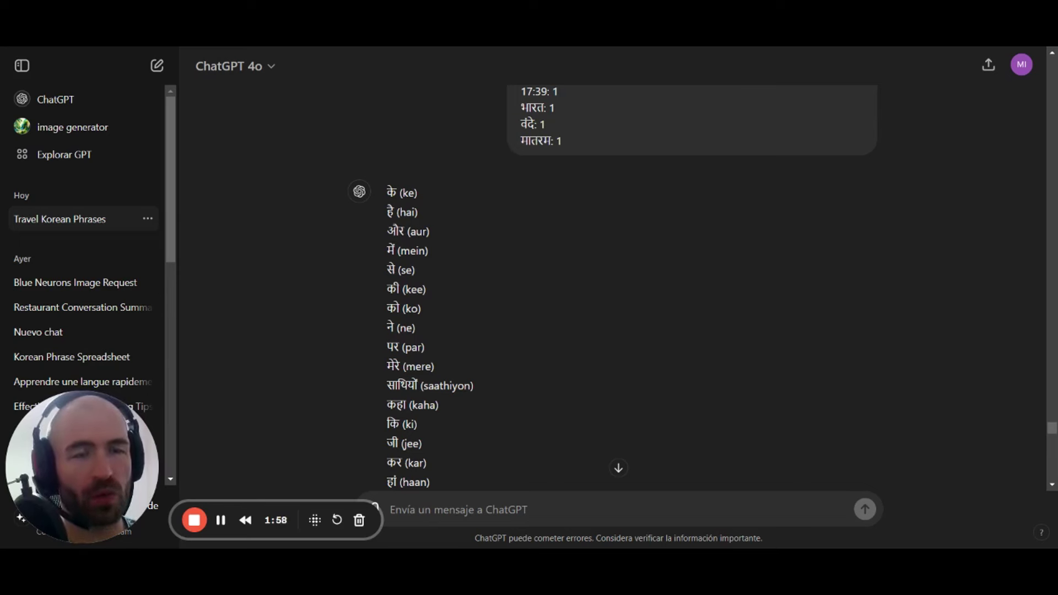
# Step: Read through the list of Hindi words with phonetic transcriptions to its last entry, लड़ेगा (ladega)
pyautogui.scroll(-15, 387, 243)
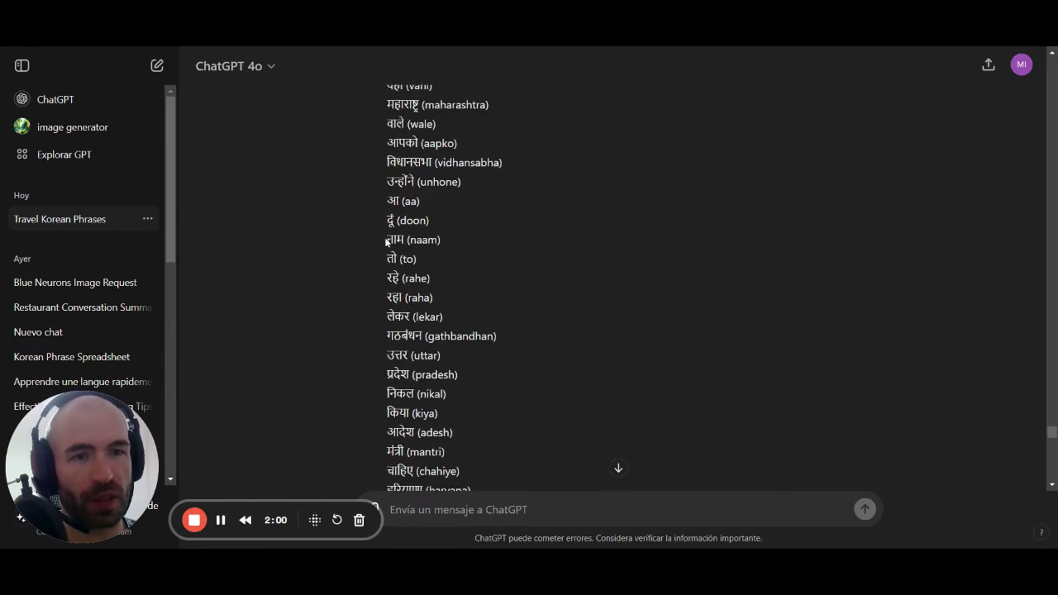
pyautogui.scroll(-15, 387, 243)
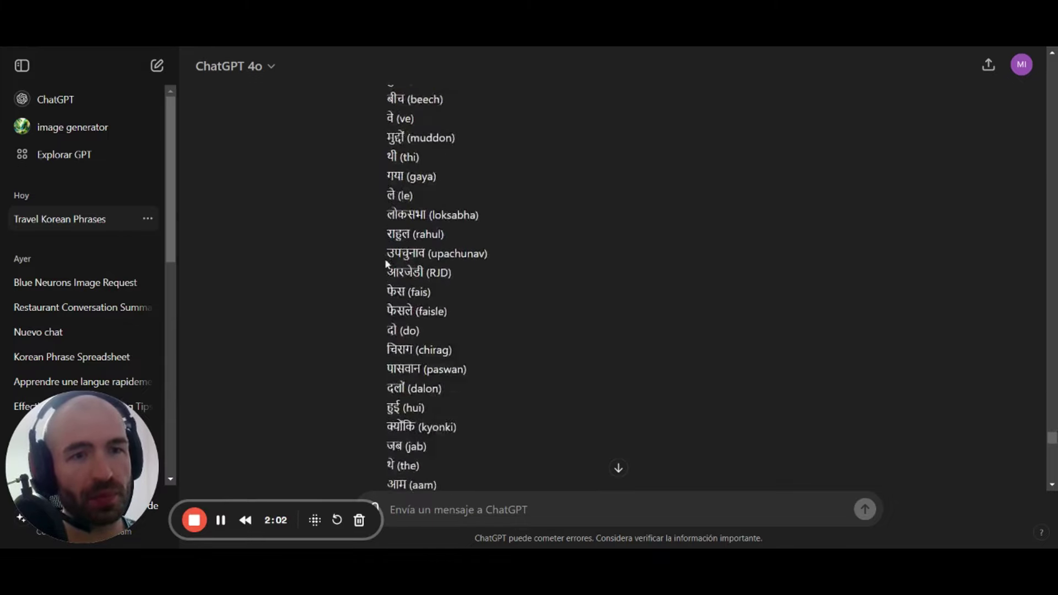
pyautogui.scroll(-5, 388, 265)
pyautogui.scroll(5, 386, 267)
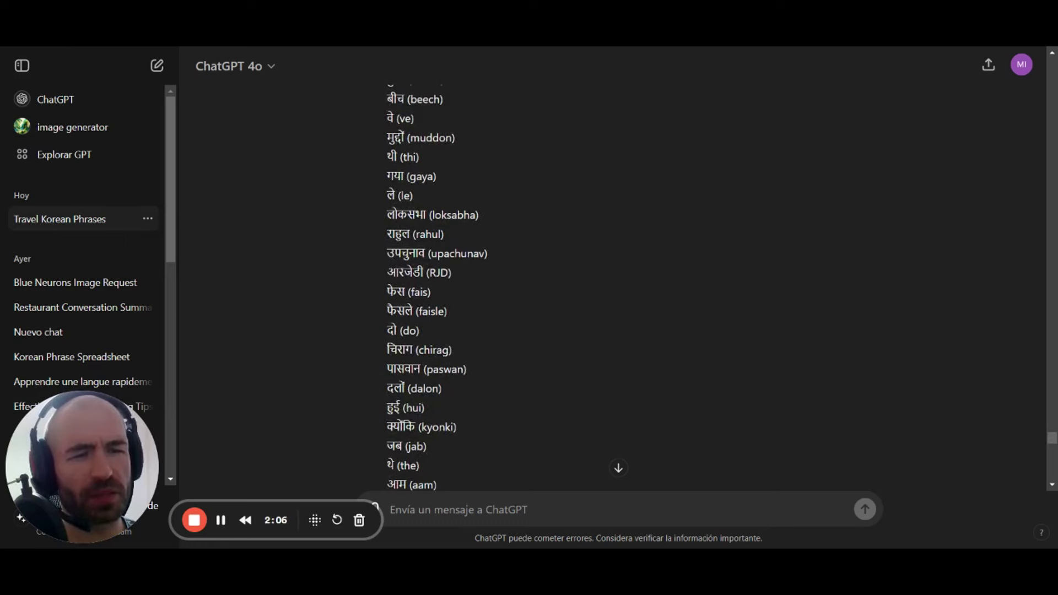
pyautogui.scroll(-3, 435, 287)
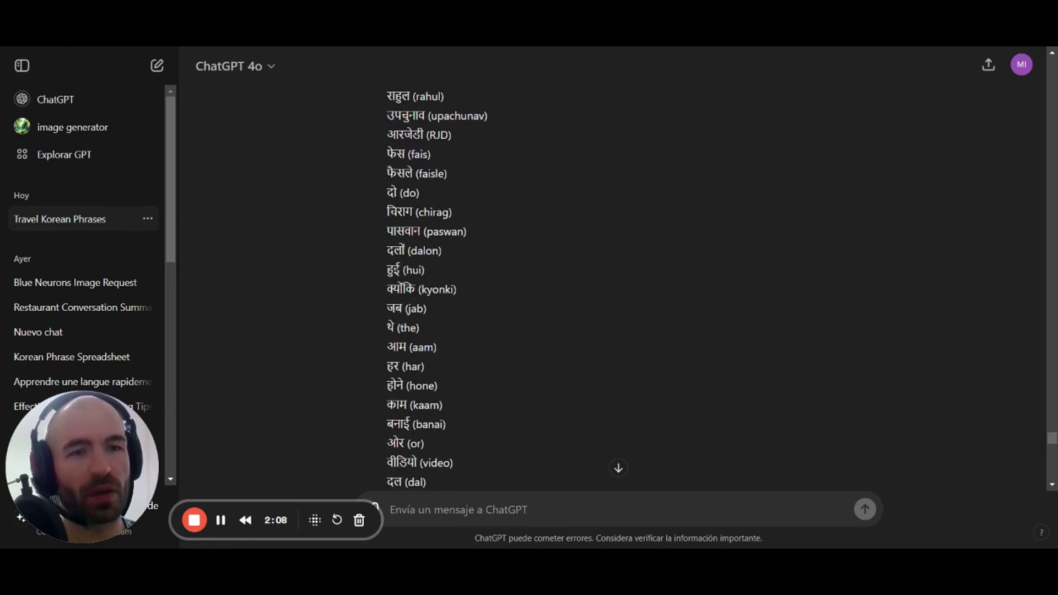
pyautogui.scroll(-6, 436, 286)
pyautogui.scroll(-5, 436, 286)
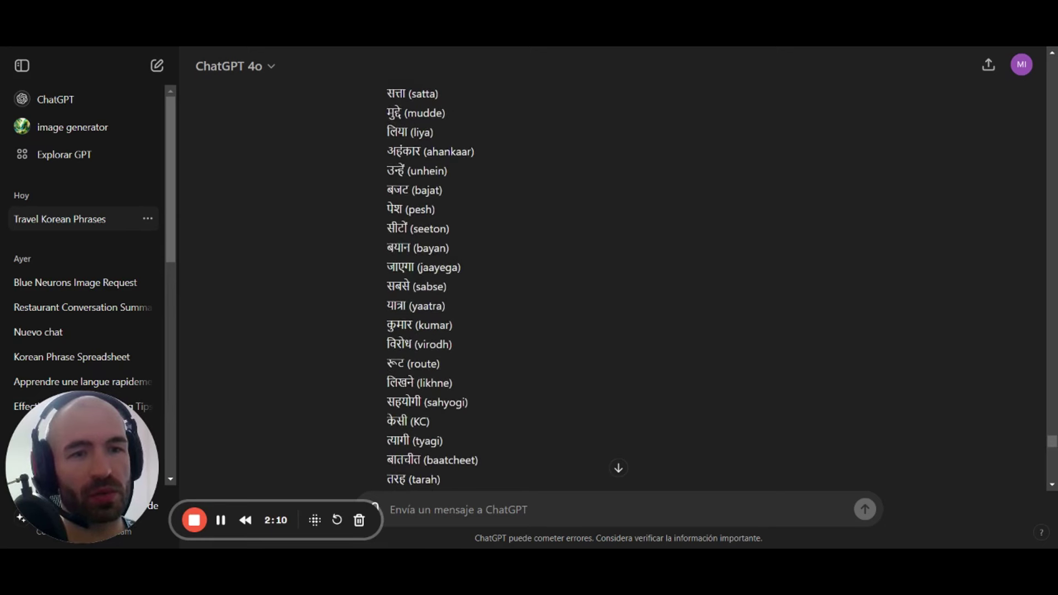
pyautogui.scroll(-3, 436, 286)
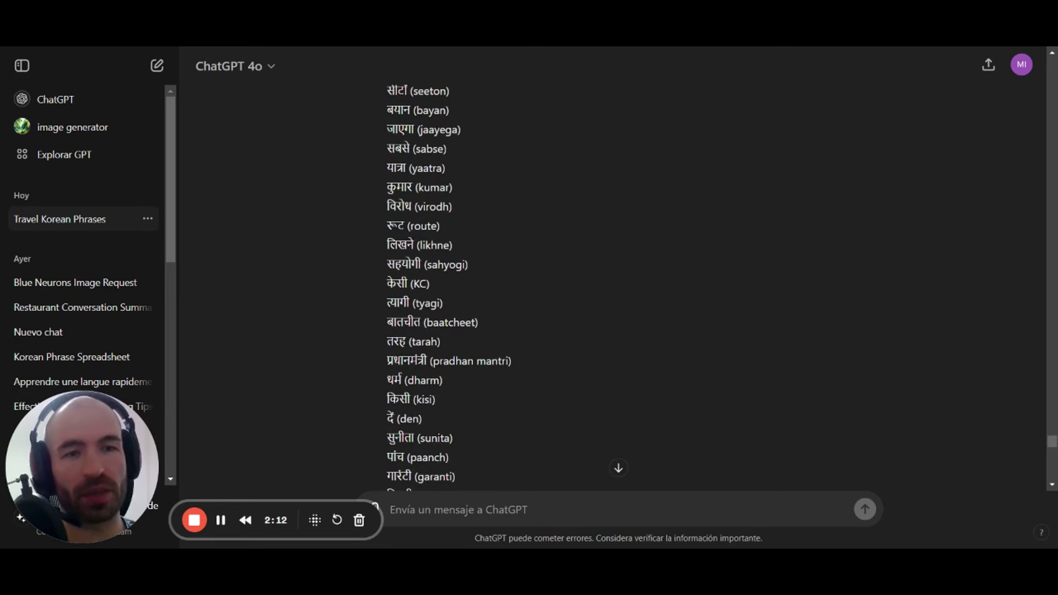
pyautogui.scroll(-3, 435, 286)
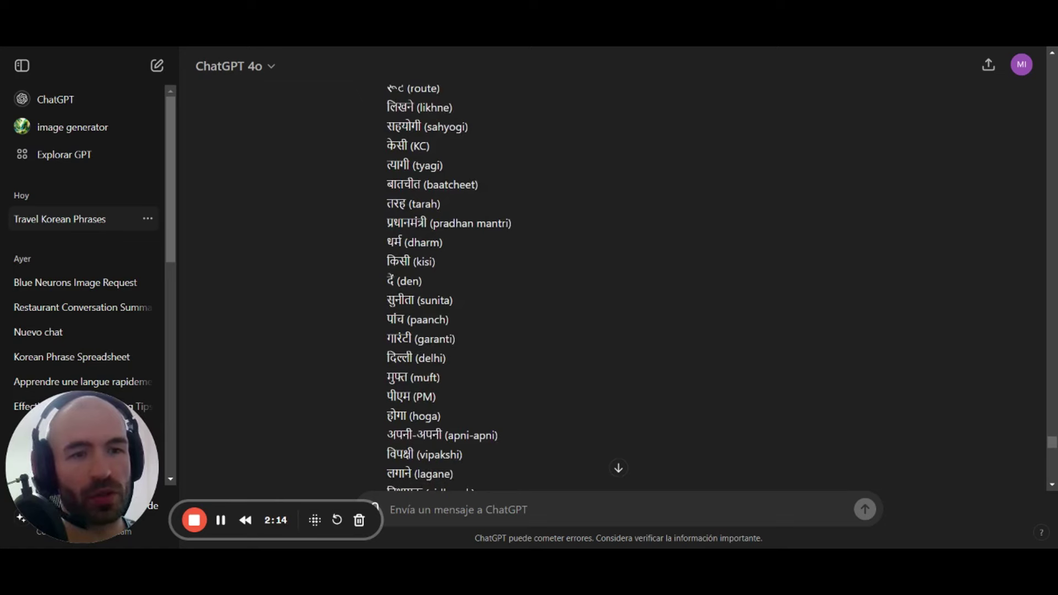
pyautogui.scroll(-7, 435, 286)
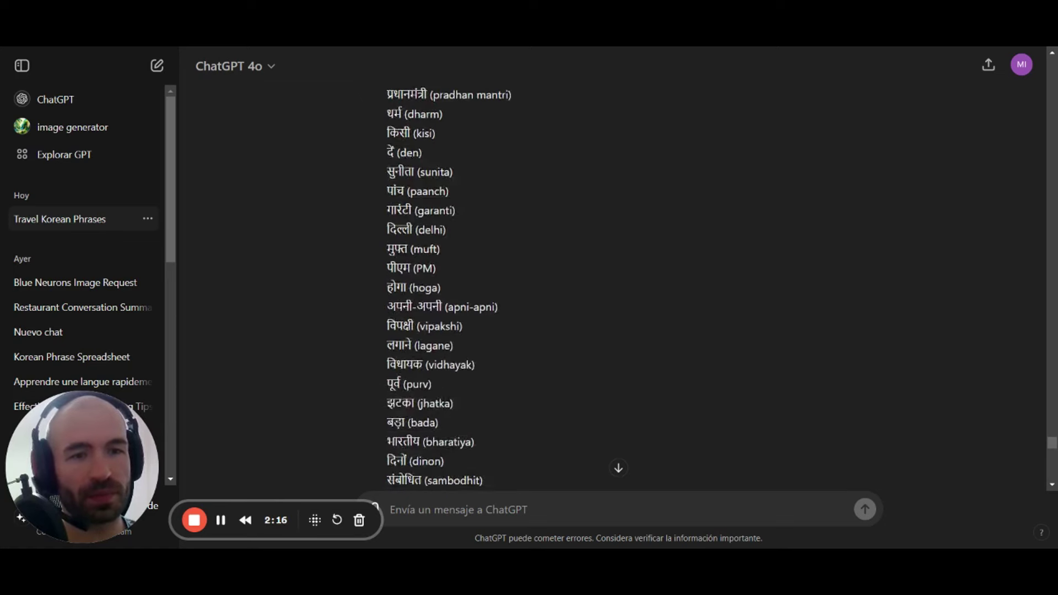
pyautogui.scroll(-4, 436, 287)
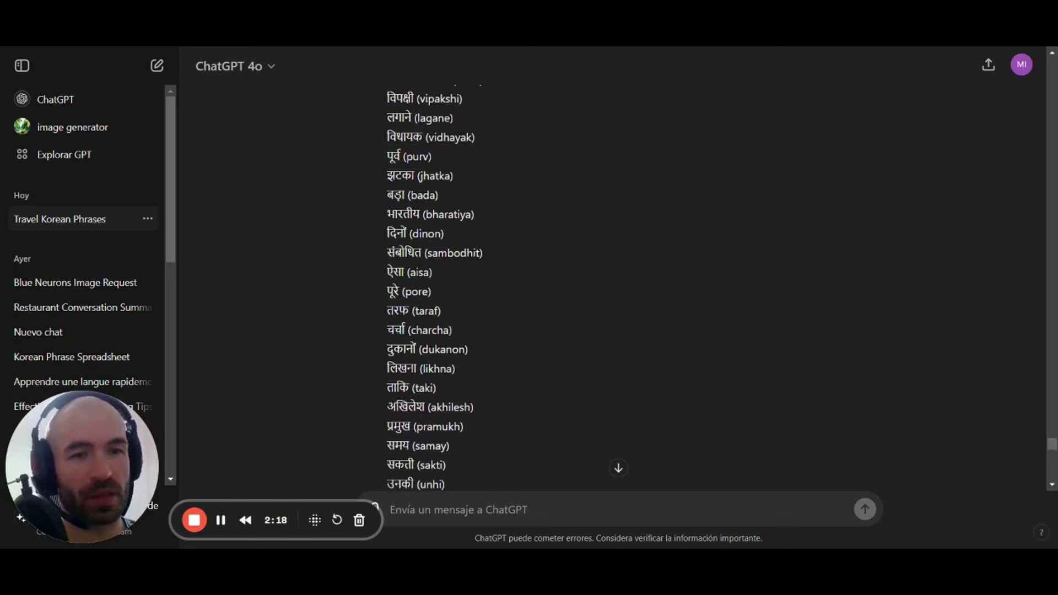
pyautogui.scroll(-4, 435, 287)
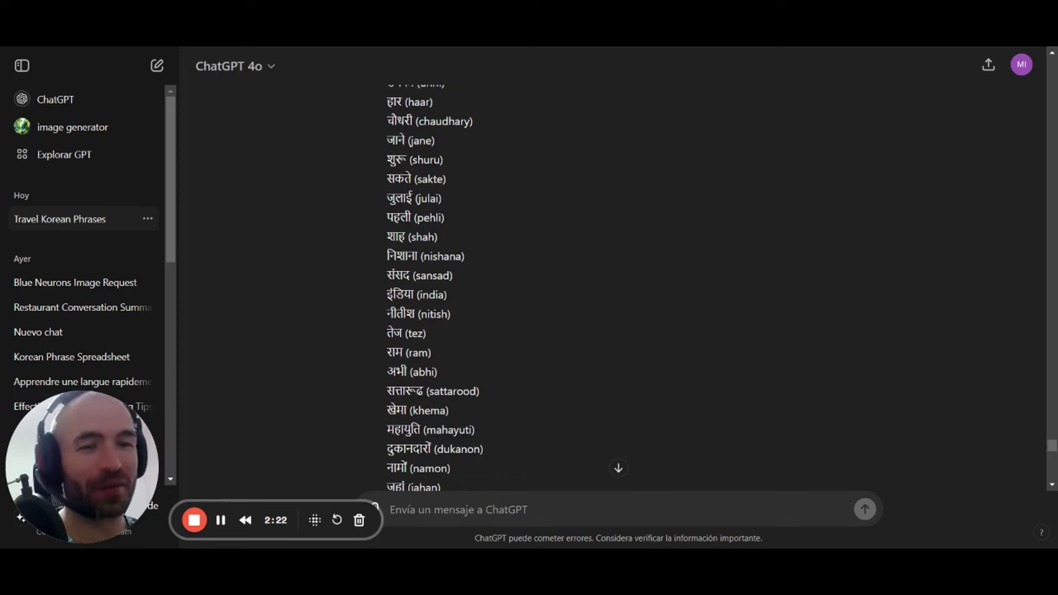
pyautogui.scroll(-10, 380, 259)
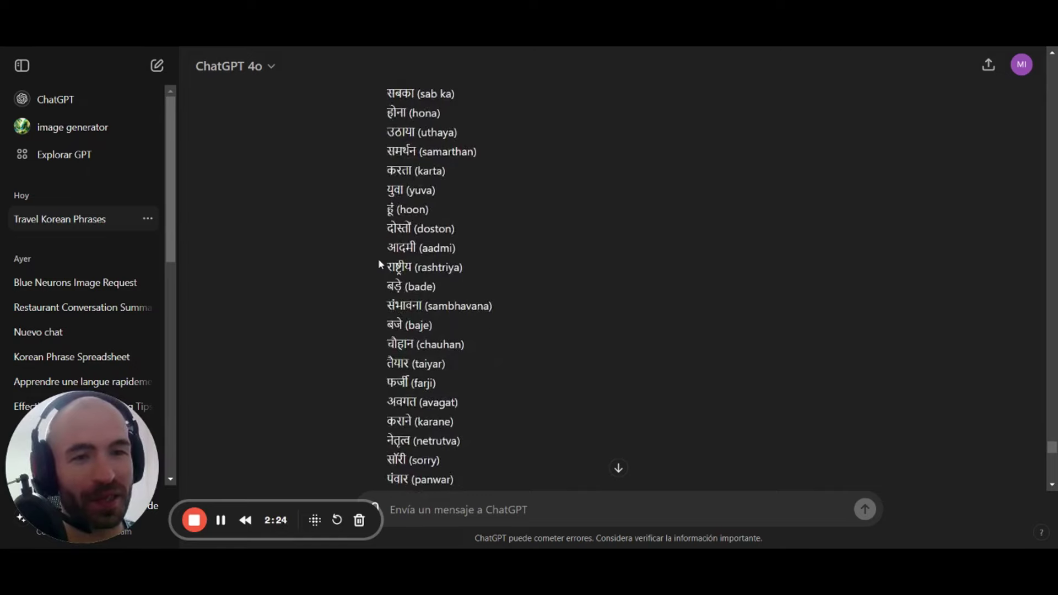
pyautogui.scroll(-4, 379, 265)
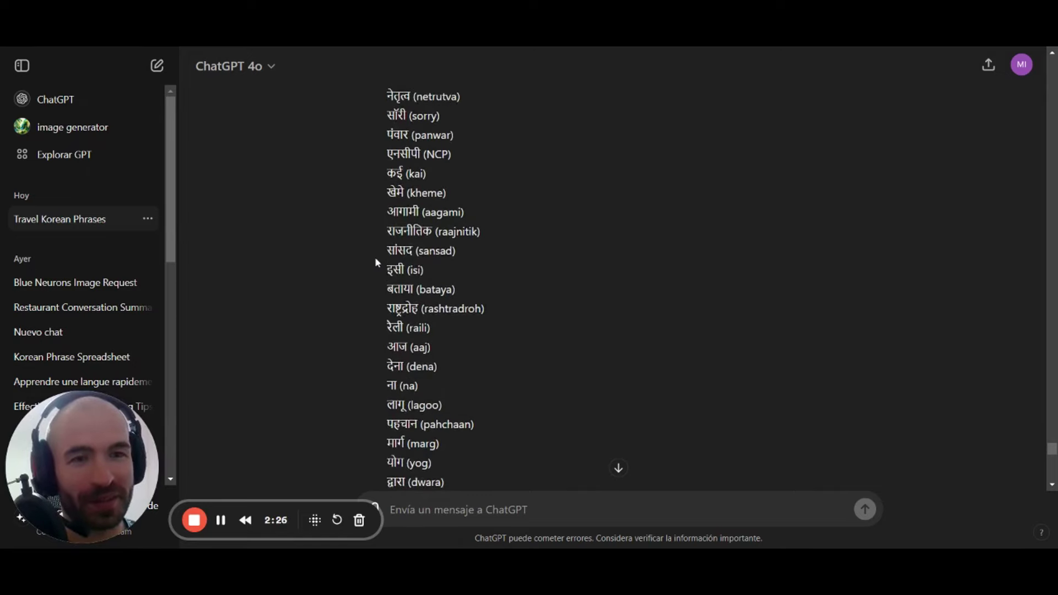
pyautogui.scroll(-10, 376, 263)
pyautogui.scroll(-10, 375, 257)
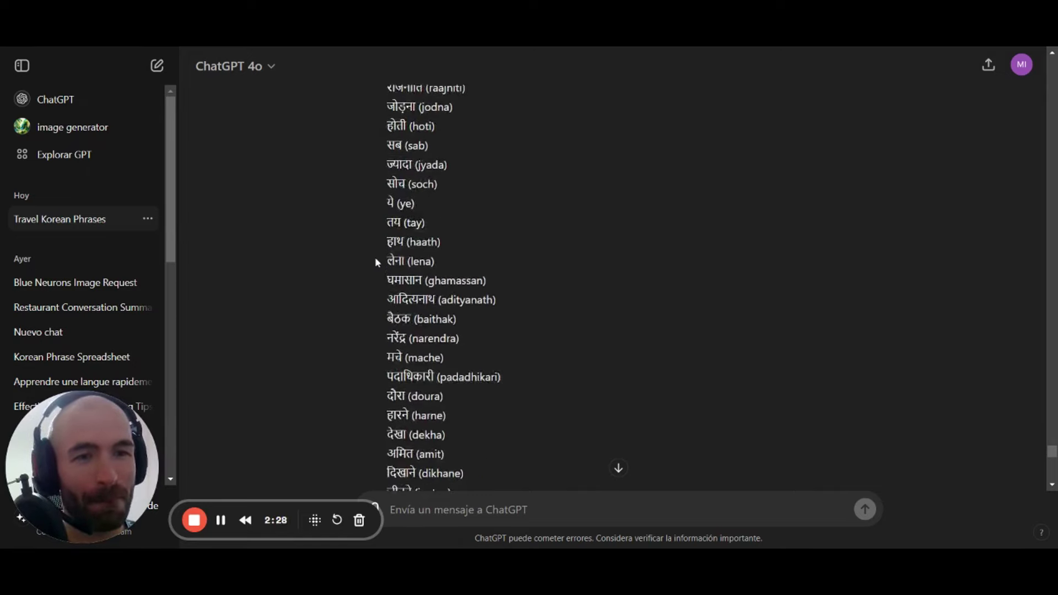
pyautogui.scroll(-5, 371, 259)
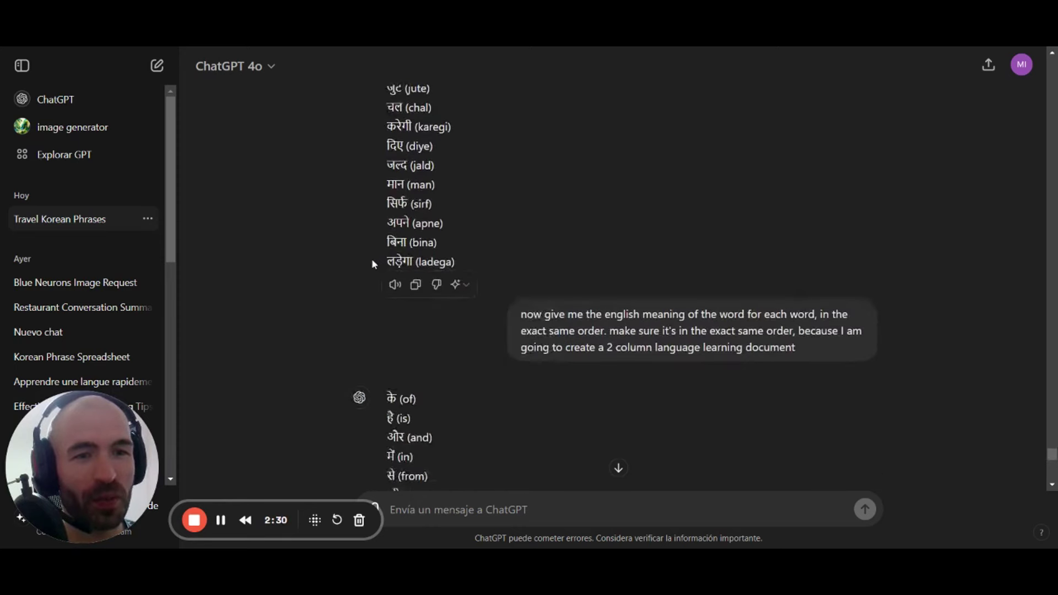
# Step: Examine the follow-up request for English meanings in the same order and compare its first answers with the end of the phonetic list
pyautogui.scroll(1, 371, 259)
pyautogui.scroll(-2, 372, 259)
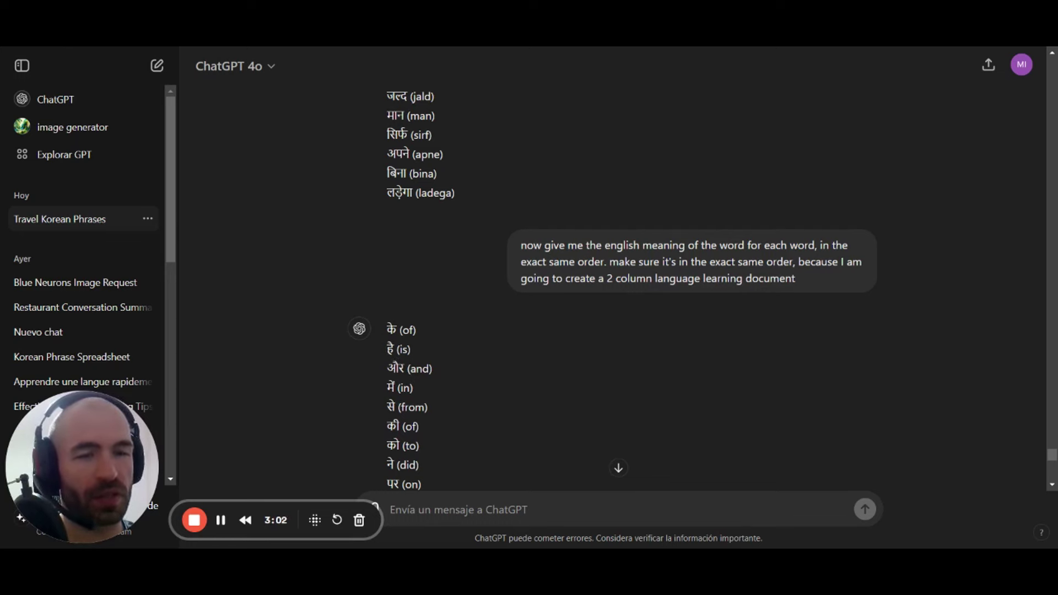
pyautogui.scroll(-2, 616, 468)
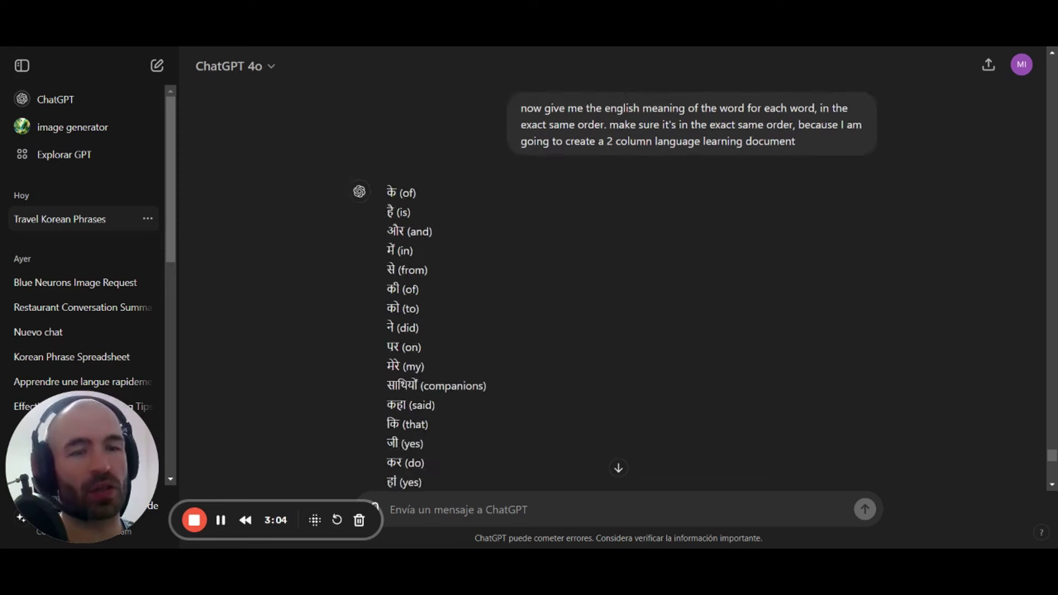
pyautogui.scroll(4, 617, 468)
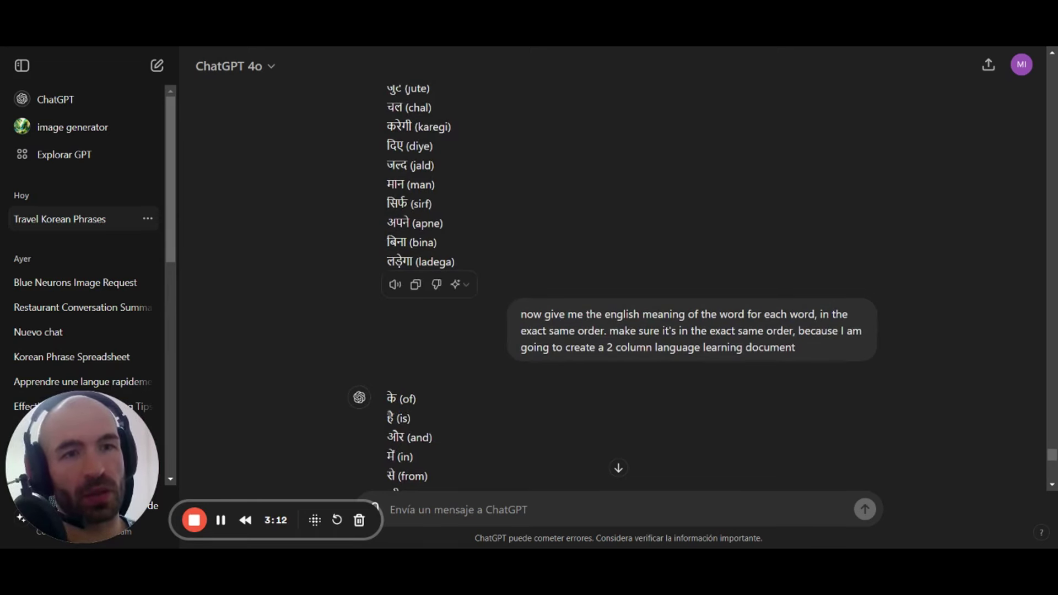
pyautogui.scroll(-4, 423, 324)
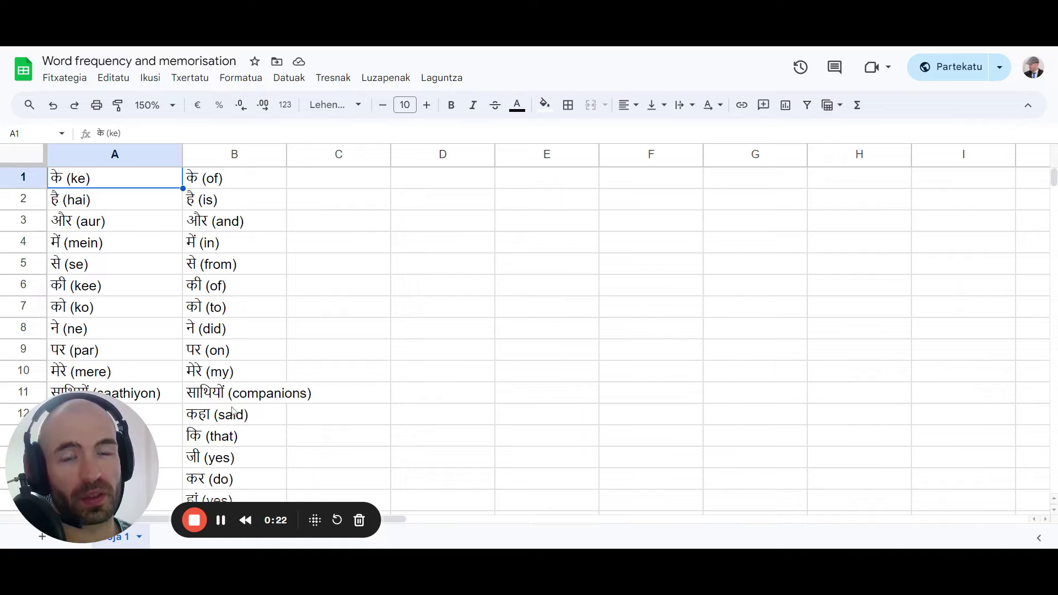
# Step: Review the two-column Google Sheets document "Word frequency and memorisation" down to its last entry in row 326 and return to row 1
pyautogui.scroll(-20, 306, 273)
pyautogui.scroll(-20, 306, 273)
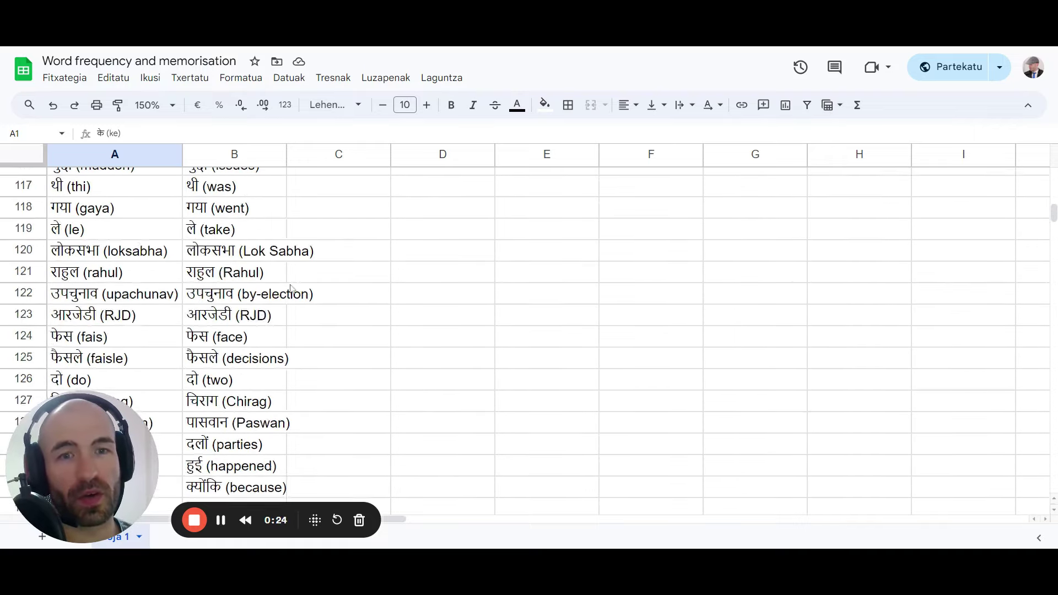
pyautogui.scroll(-20, 284, 323)
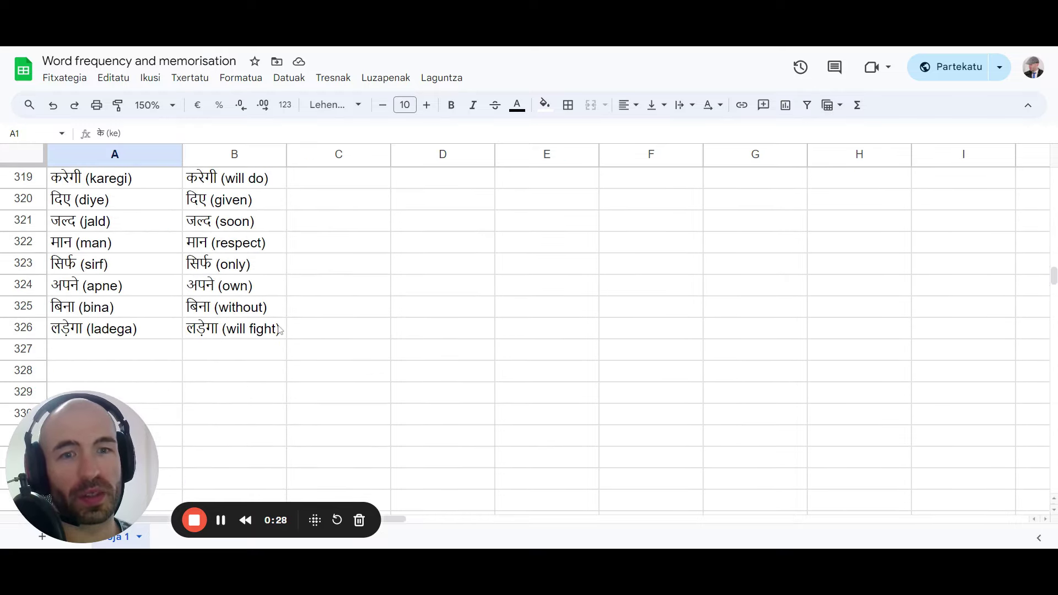
pyautogui.scroll(20, 234, 344)
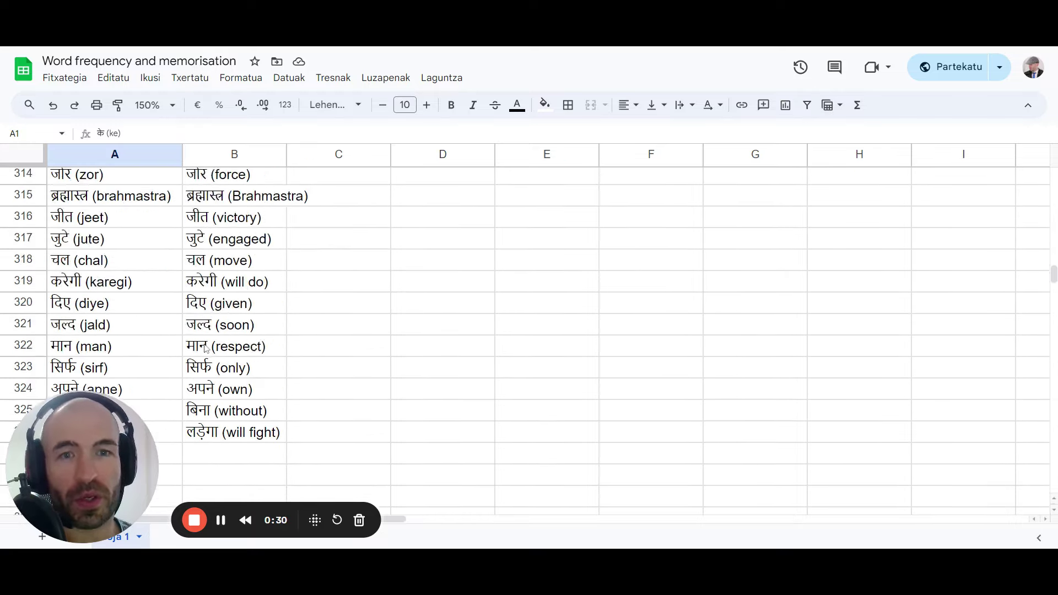
pyautogui.scroll(20, 236, 314)
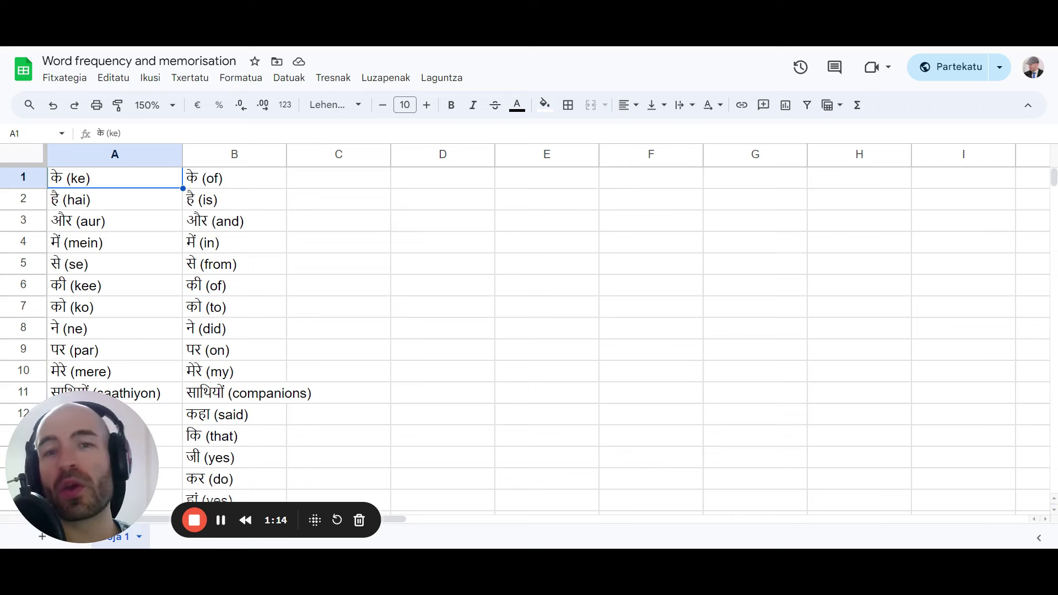
# Step: Browse the spreadsheet's paired phonetic and English entries from row 1 down to about row 300
pyautogui.scroll(-5, 123, 266)
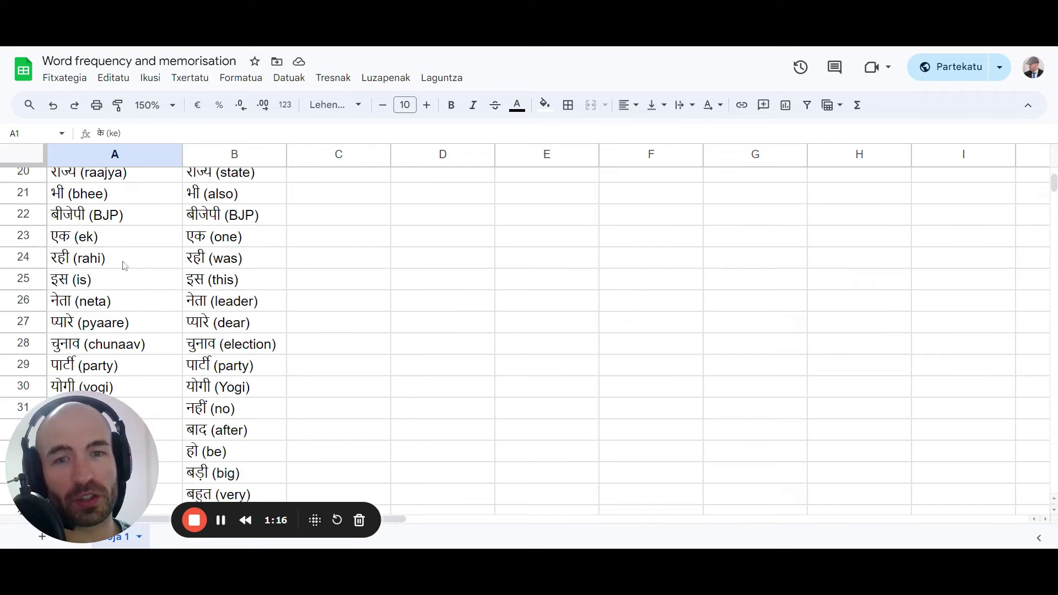
pyautogui.scroll(5, 123, 265)
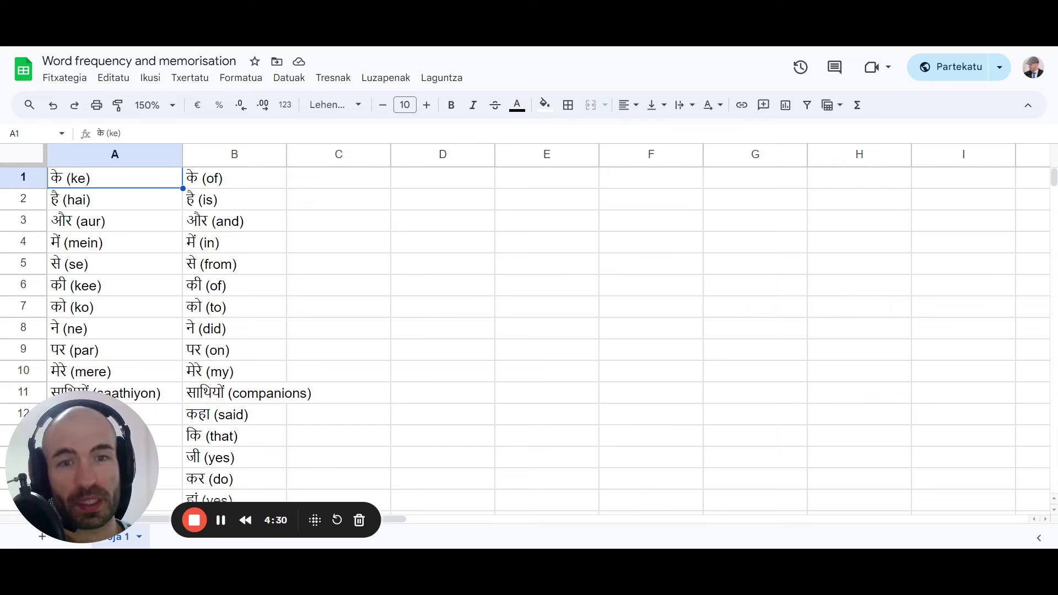
pyautogui.scroll(-20, 229, 281)
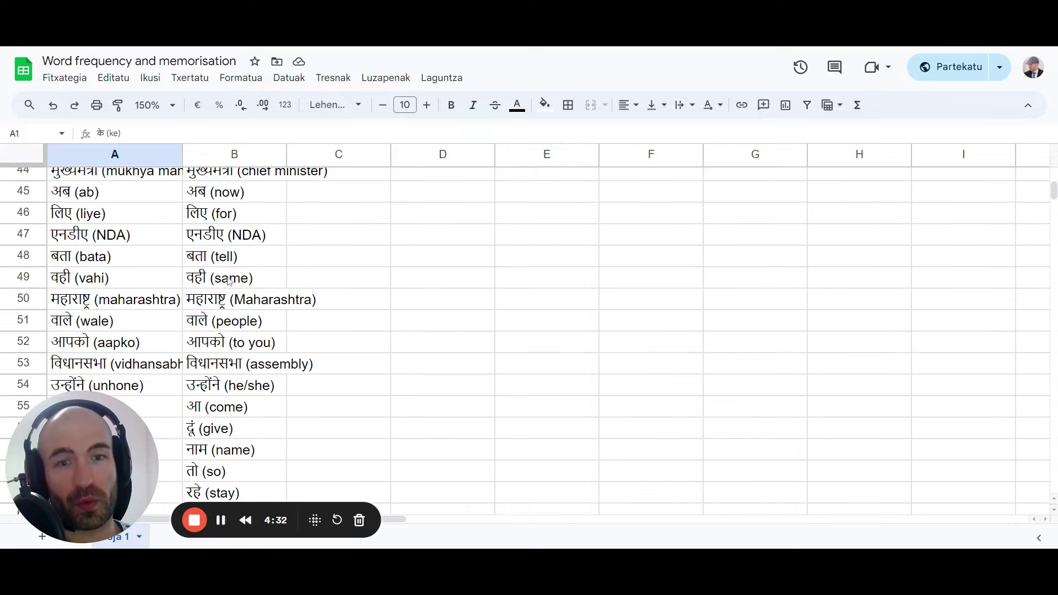
pyautogui.scroll(-20, 229, 281)
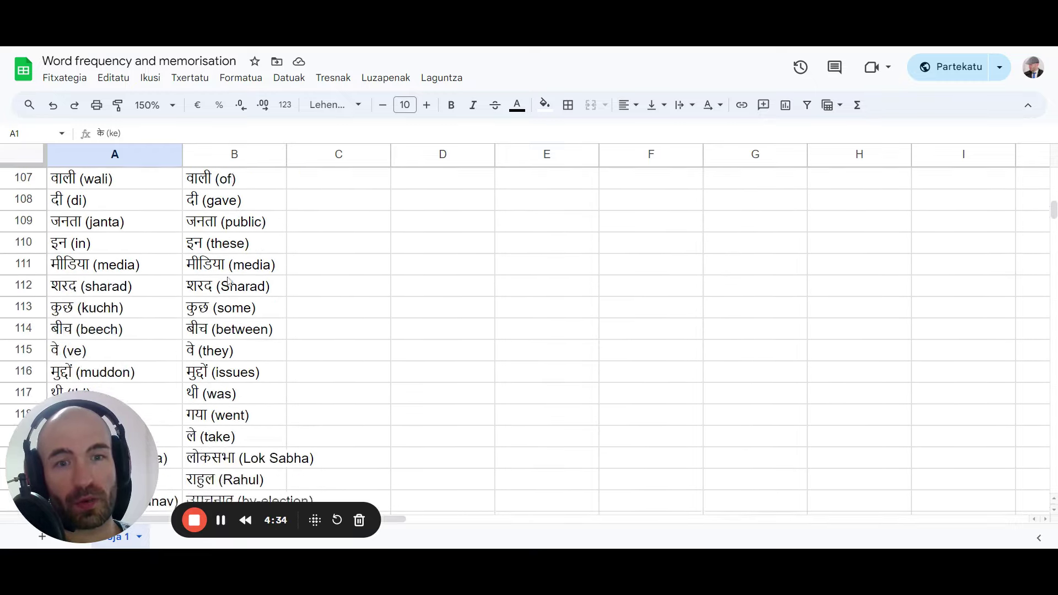
pyautogui.scroll(-20, 224, 288)
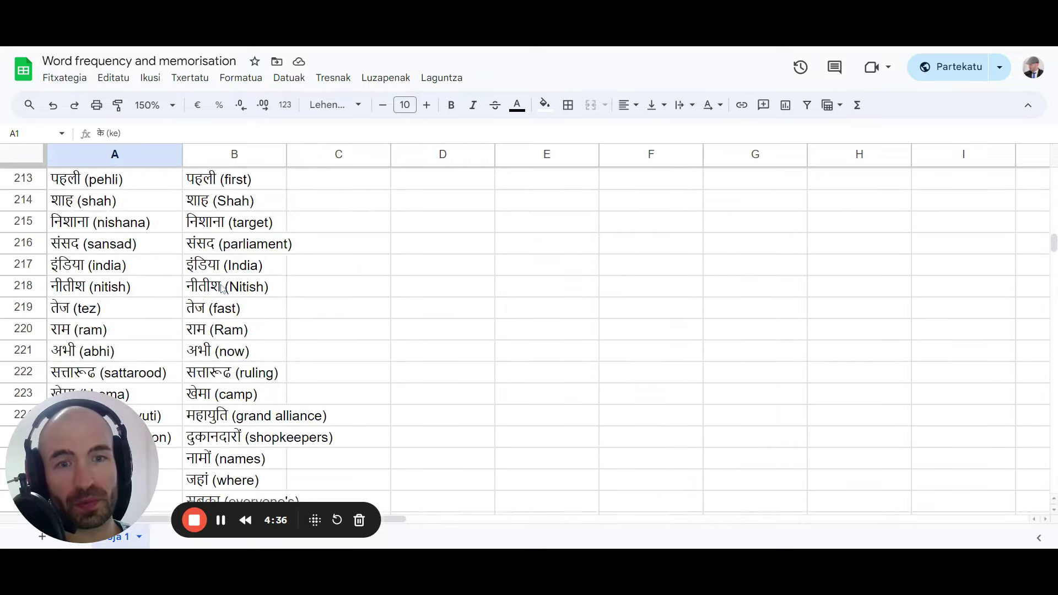
pyautogui.scroll(-6, 222, 289)
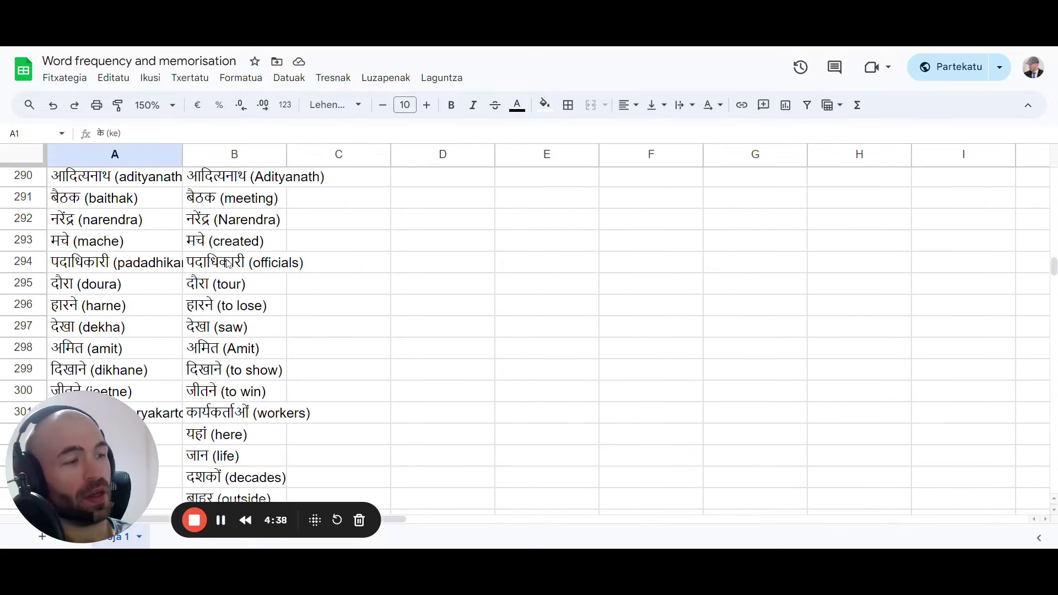